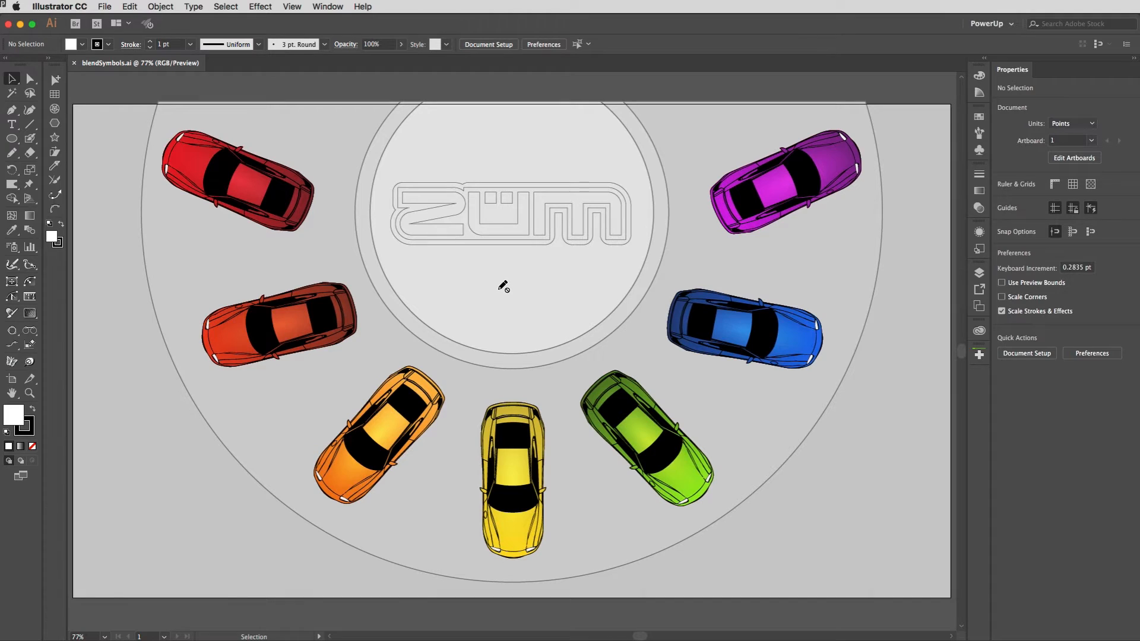
Step: Hide the finish layer and show the start layer with its three grey cars
left_click(979, 272)
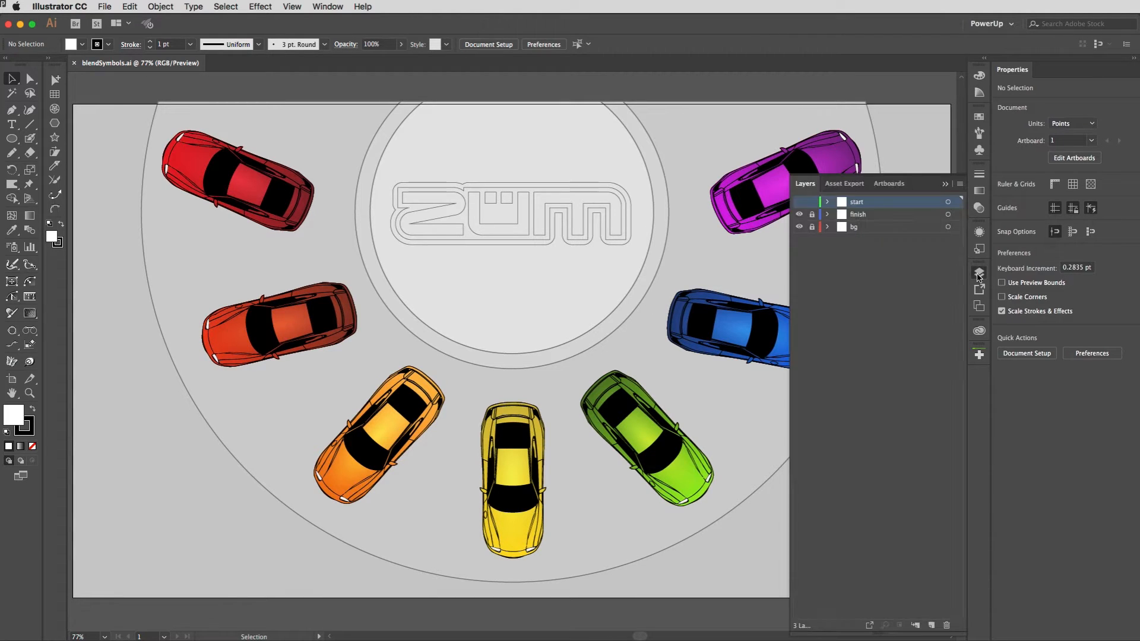
left_click(799, 214)
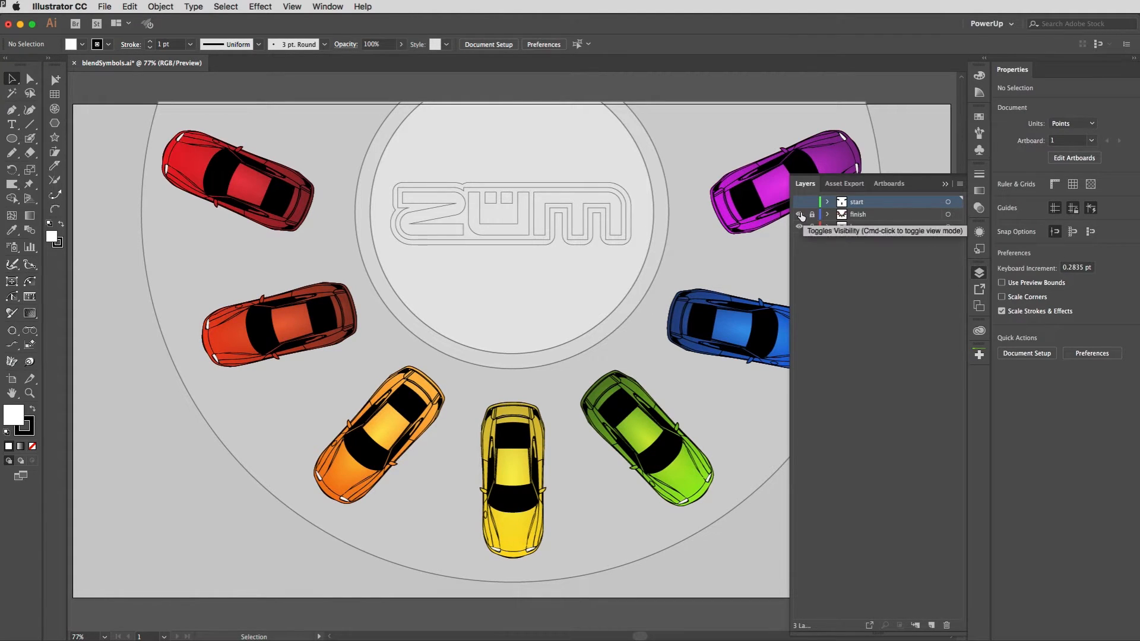
left_click(798, 202)
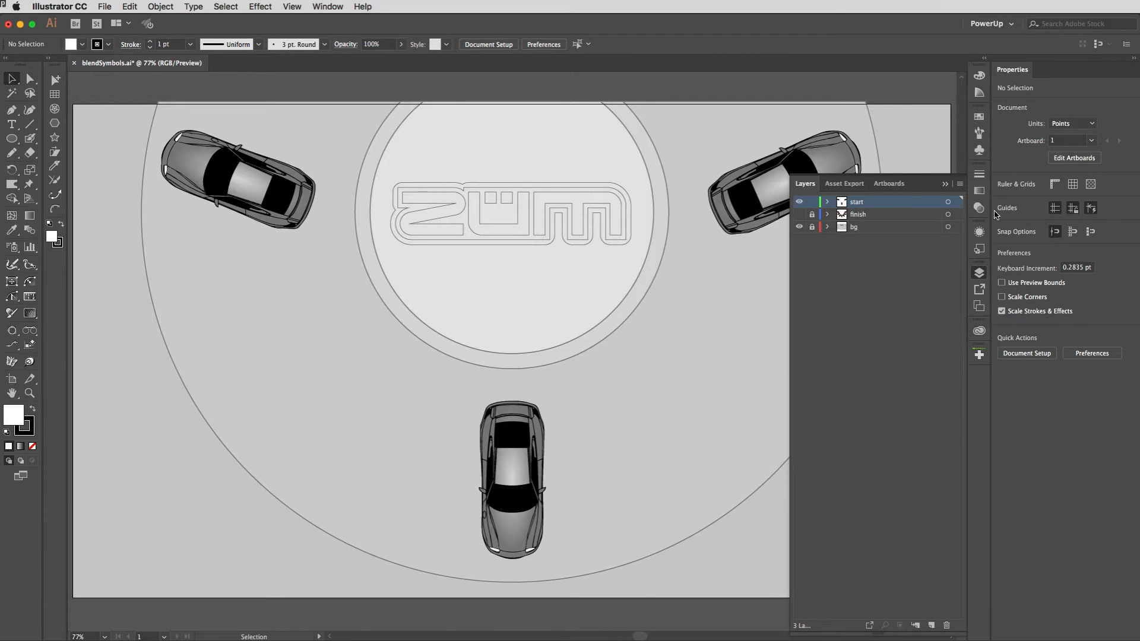
left_click(979, 272)
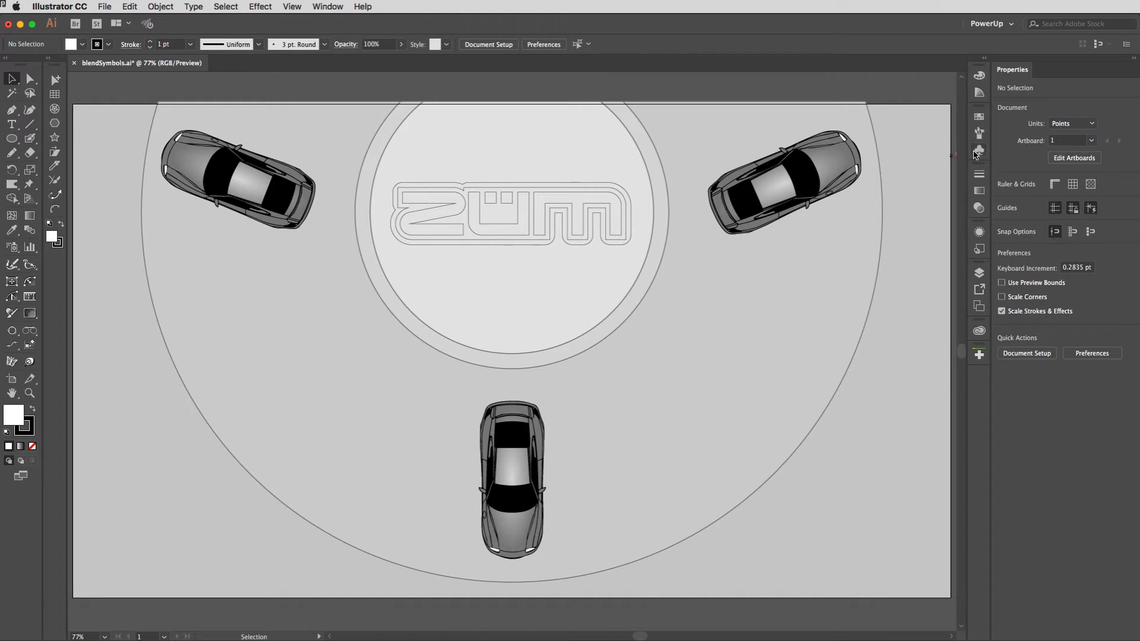
Step: Open the car symbol for editing and examine its grey body shape by moving it away from the line art and undoing the move
left_click(979, 152)
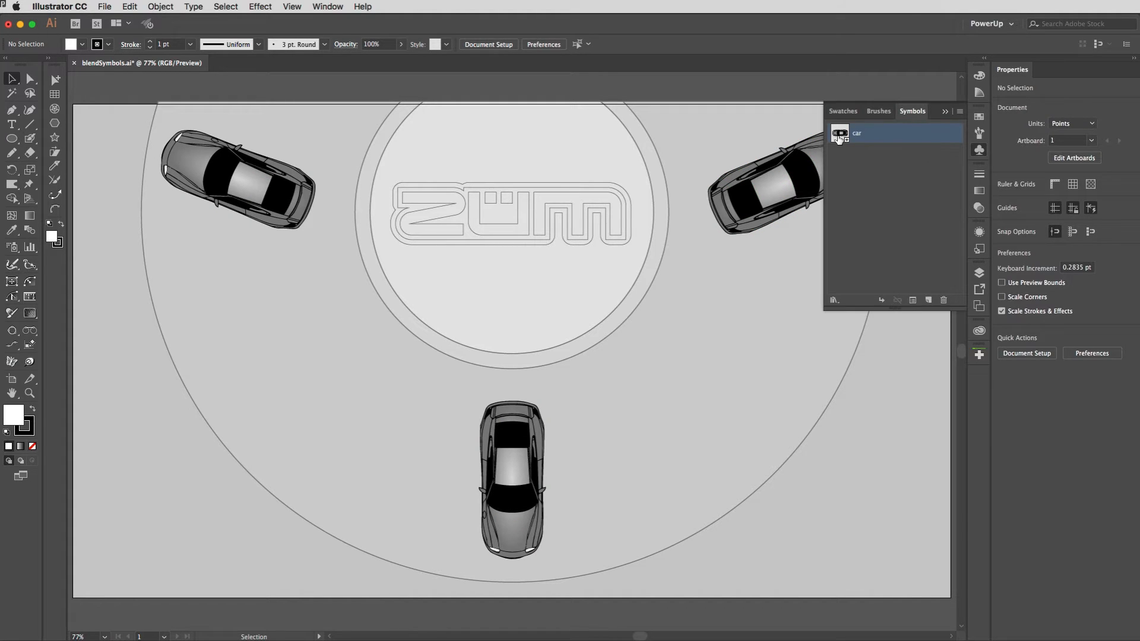
double_click(839, 135)
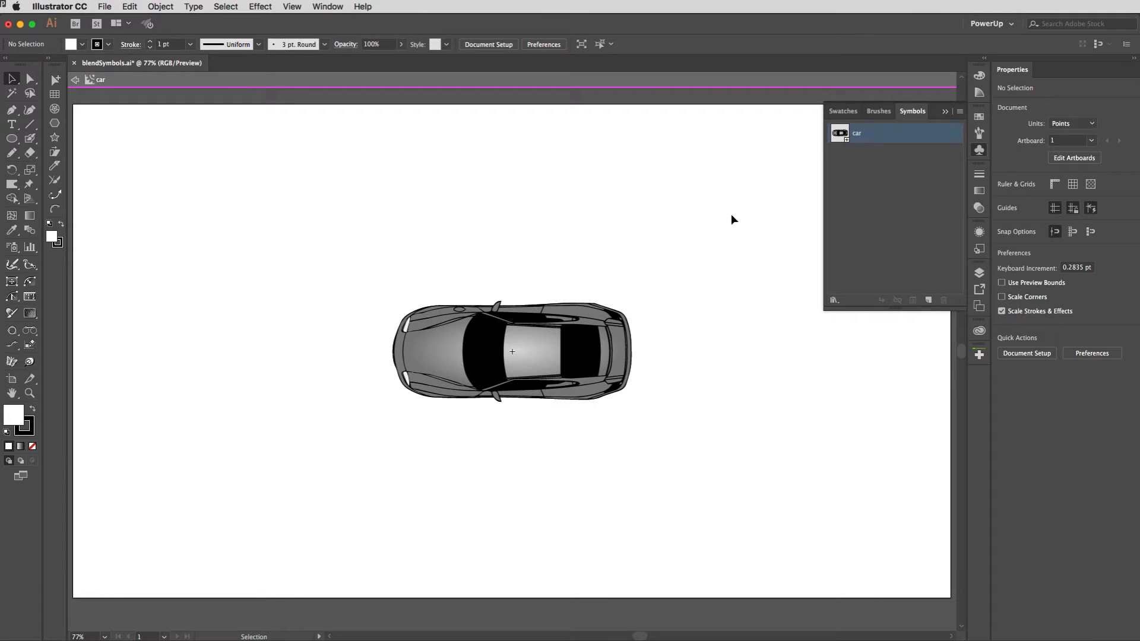
left_click_drag(431, 356, 314, 254)
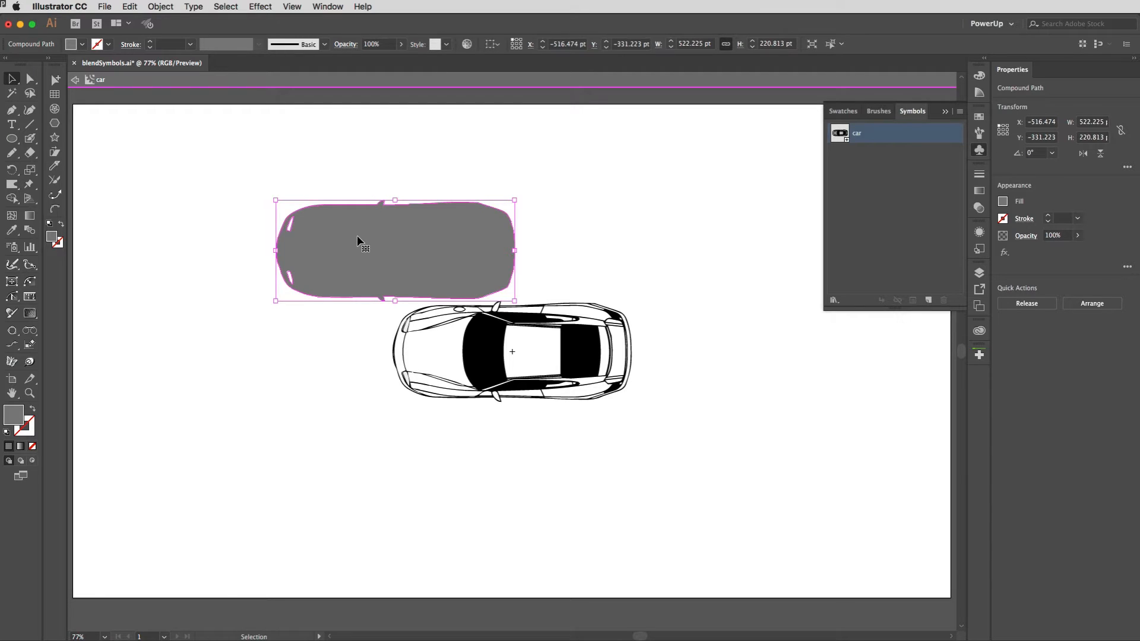
key("ctrl+z")
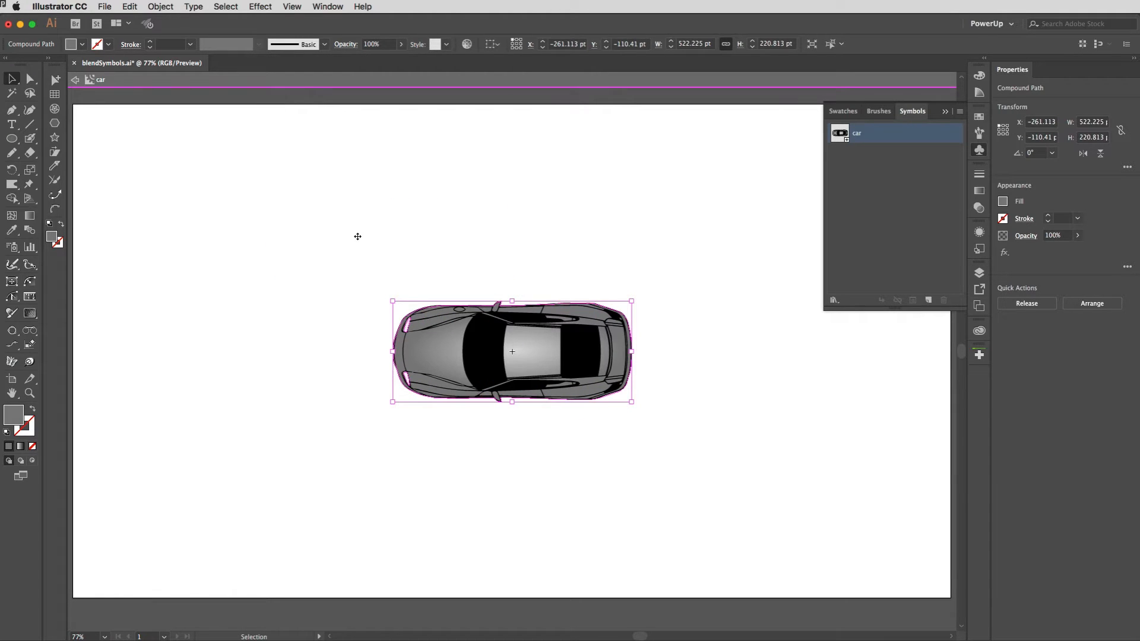
left_click(404, 275)
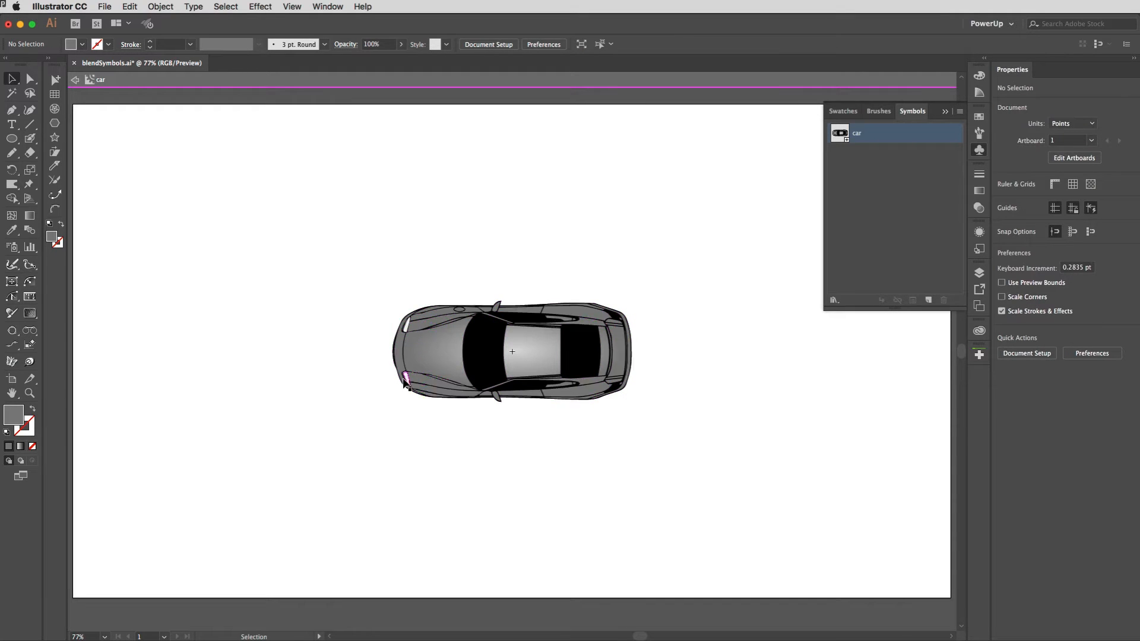
Step: Select the semi-transparent gradient ellipse over the car body, lock it, and exit symbol editing
left_click(522, 348)
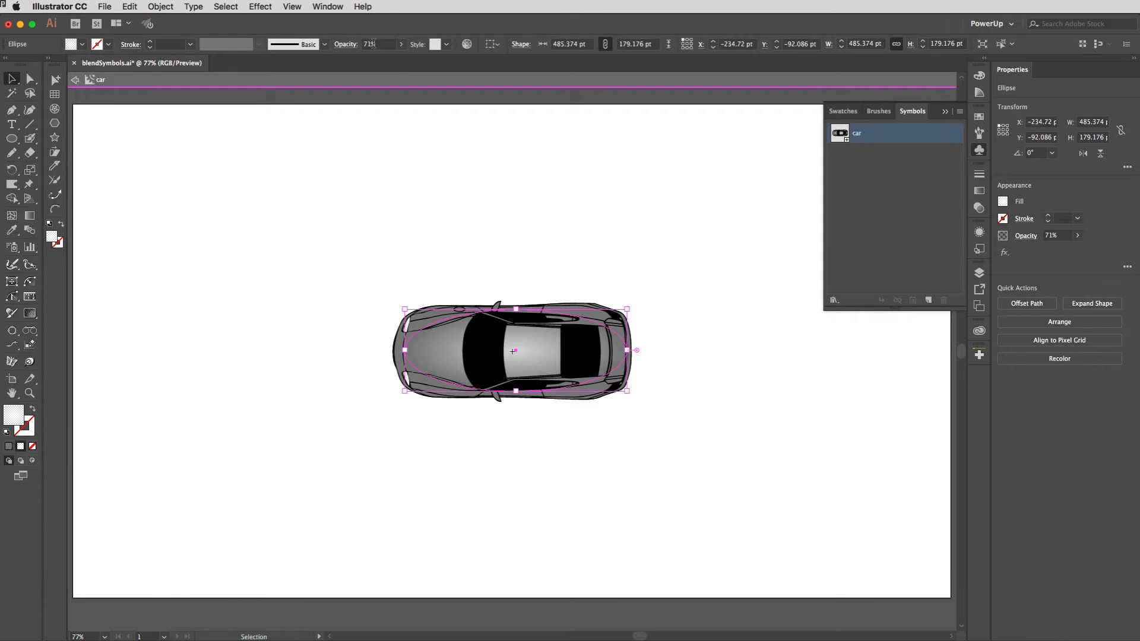
left_click(345, 44)
key("super+2")
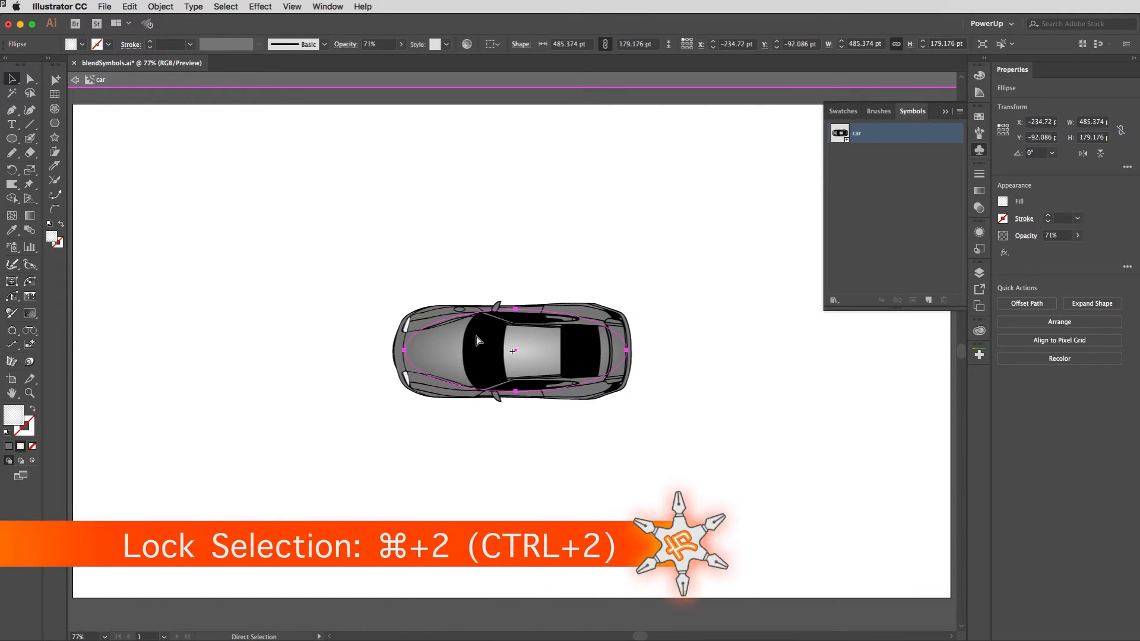
double_click(381, 271)
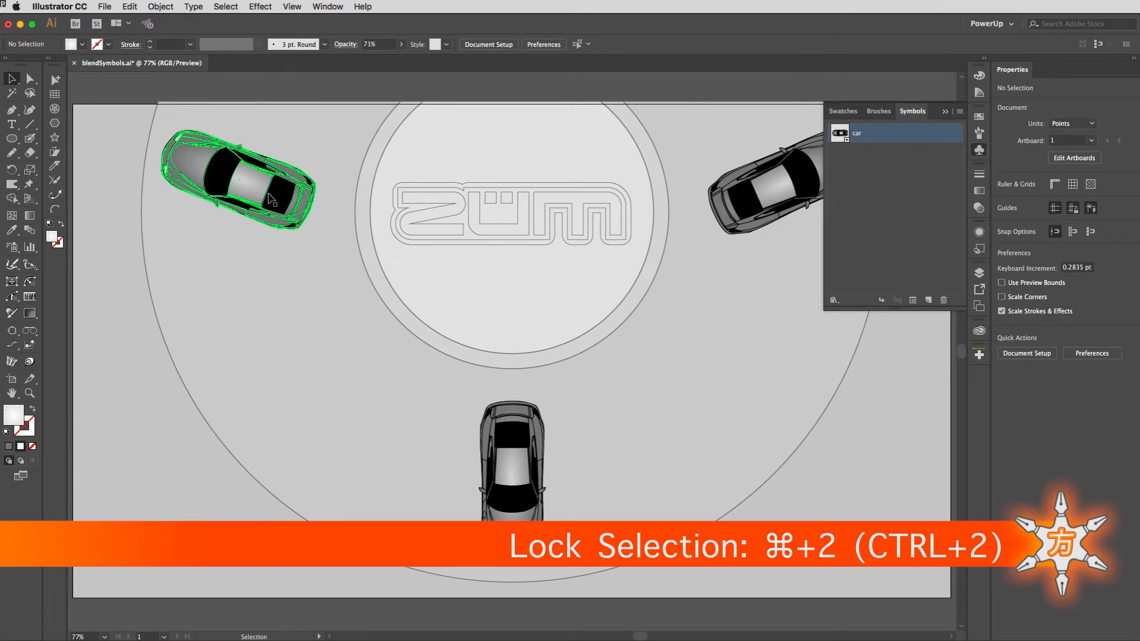
Step: Blend the three car symbols in sequence, from the upper-left car to the bottom car to the upper-right car
left_click(254, 187)
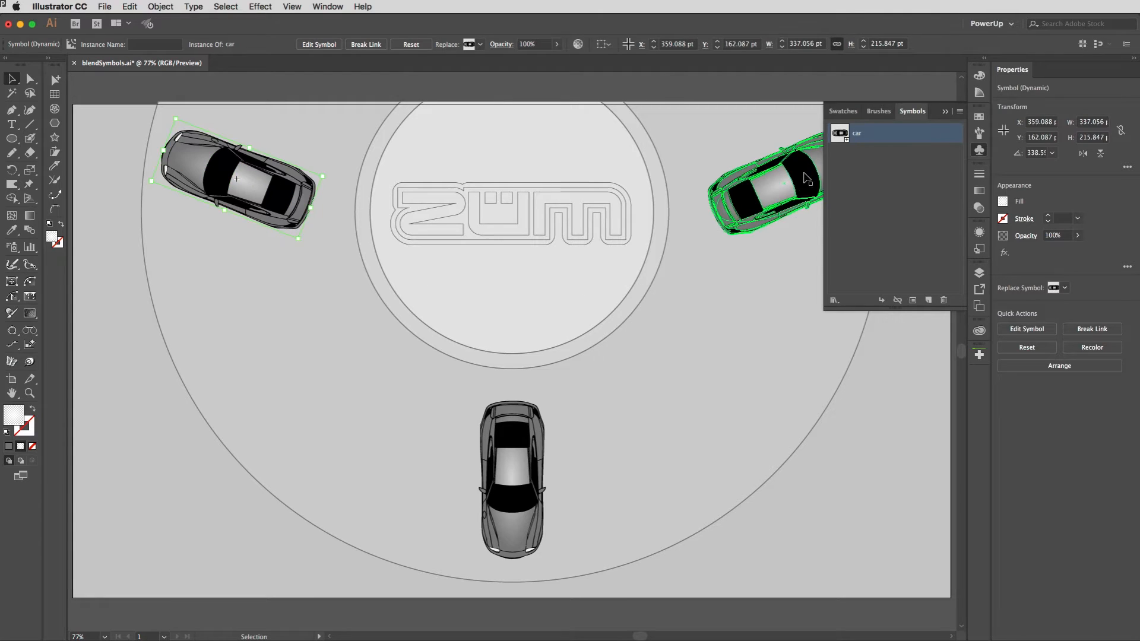
left_click(778, 180)
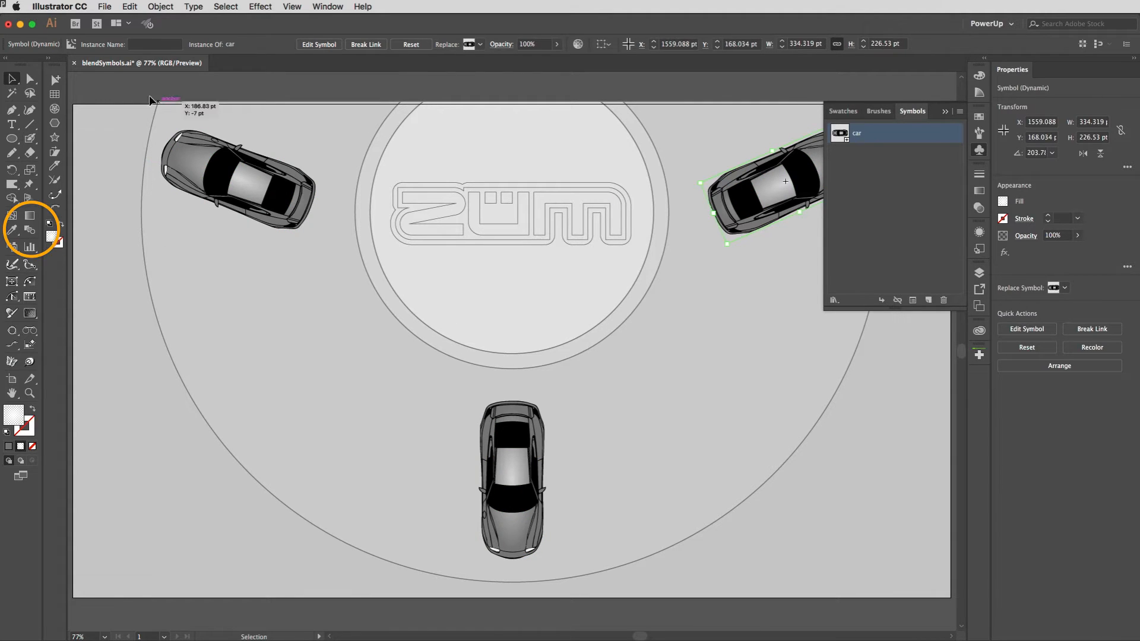
key("w")
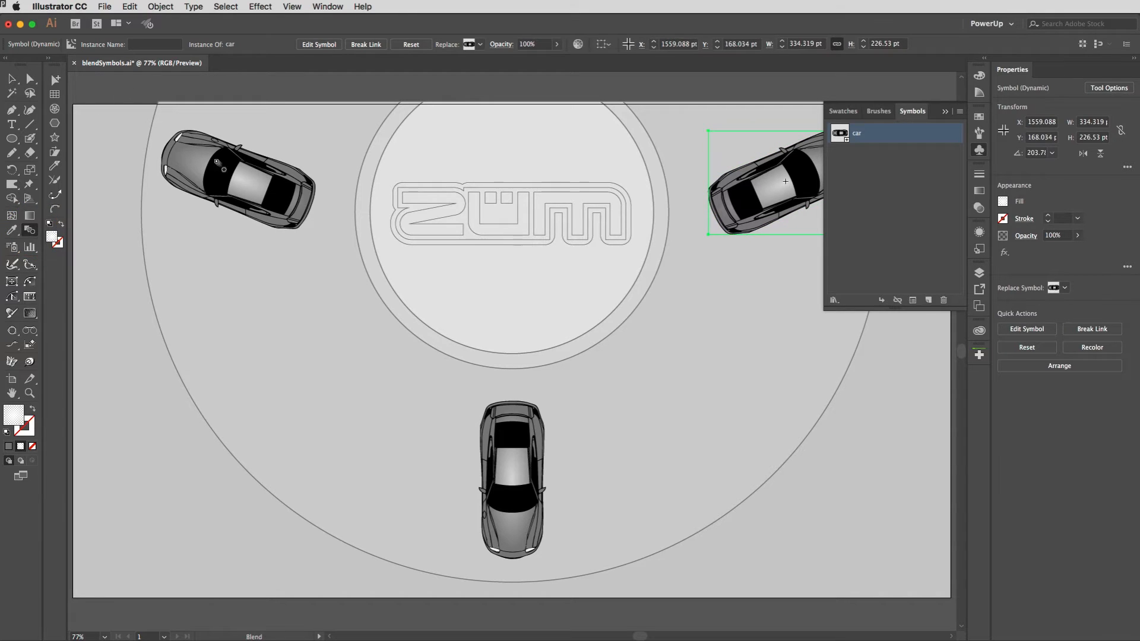
left_click(248, 183)
left_click(509, 468)
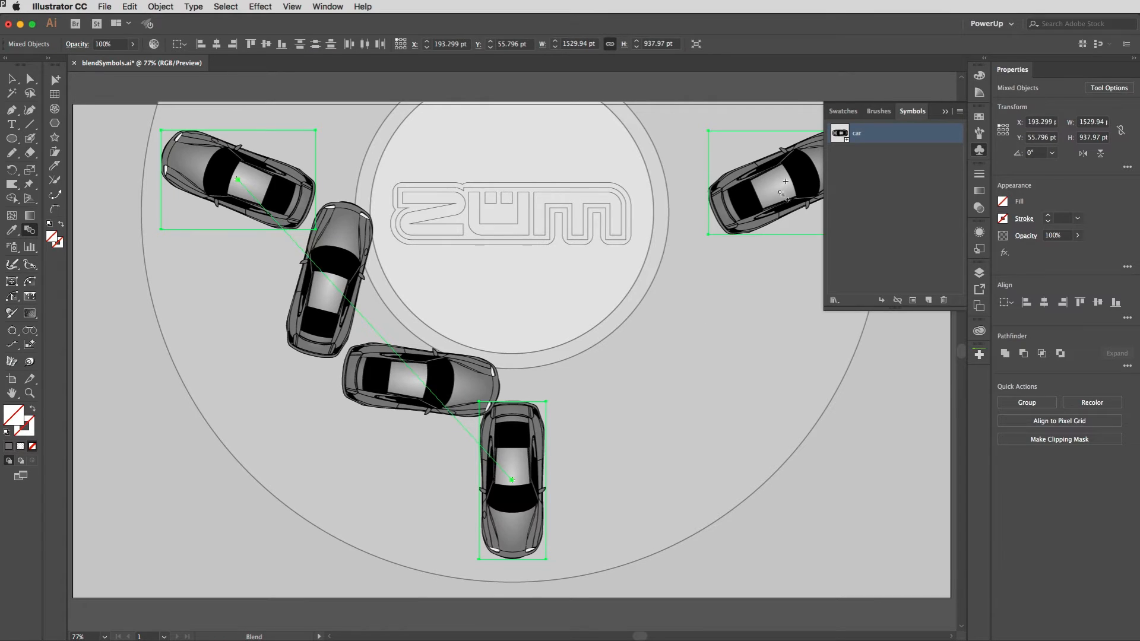
left_click(779, 188)
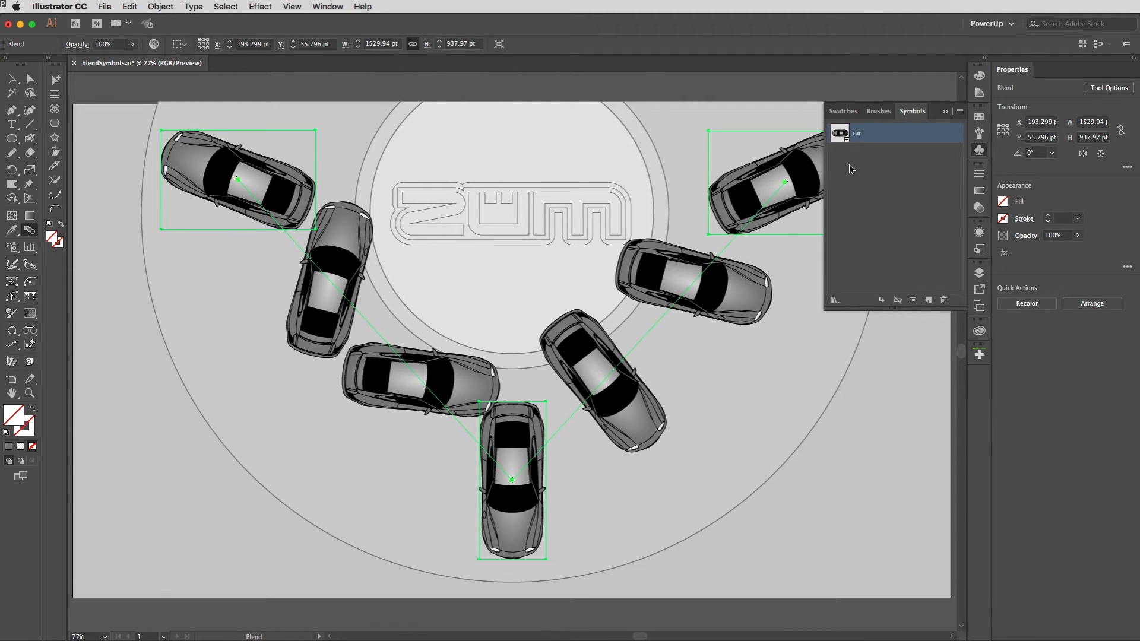
left_click(979, 149)
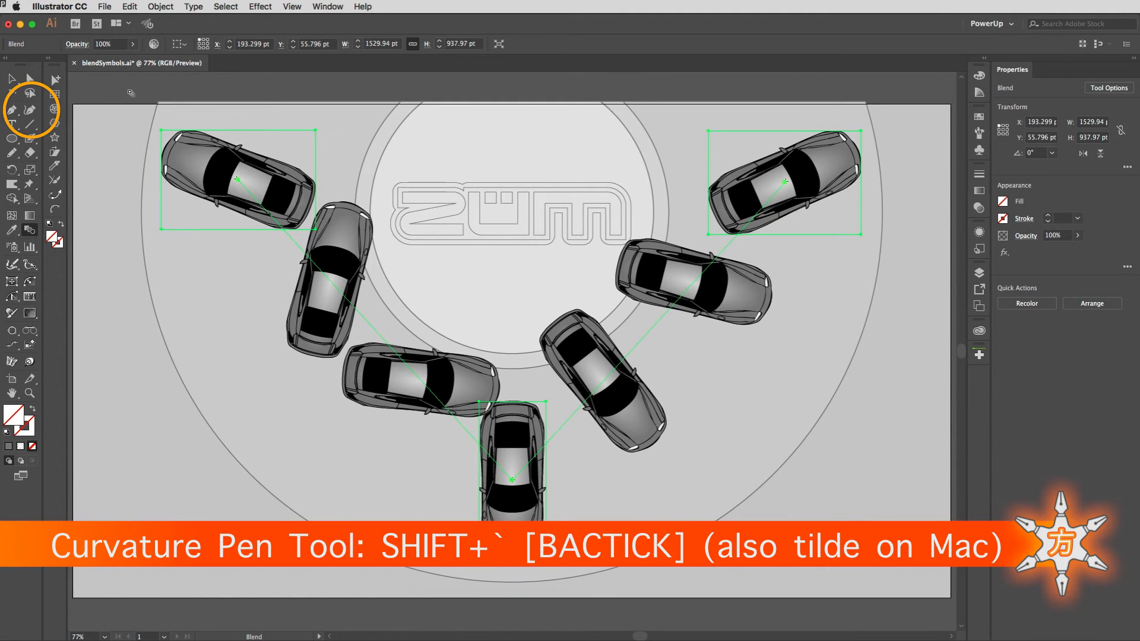
Step: With the blend deselected, draw an open three-point Curvature path about 1336 by 817 pt, running from the upper-left car past the bottom car to the upper-right car
key("shift+grave")
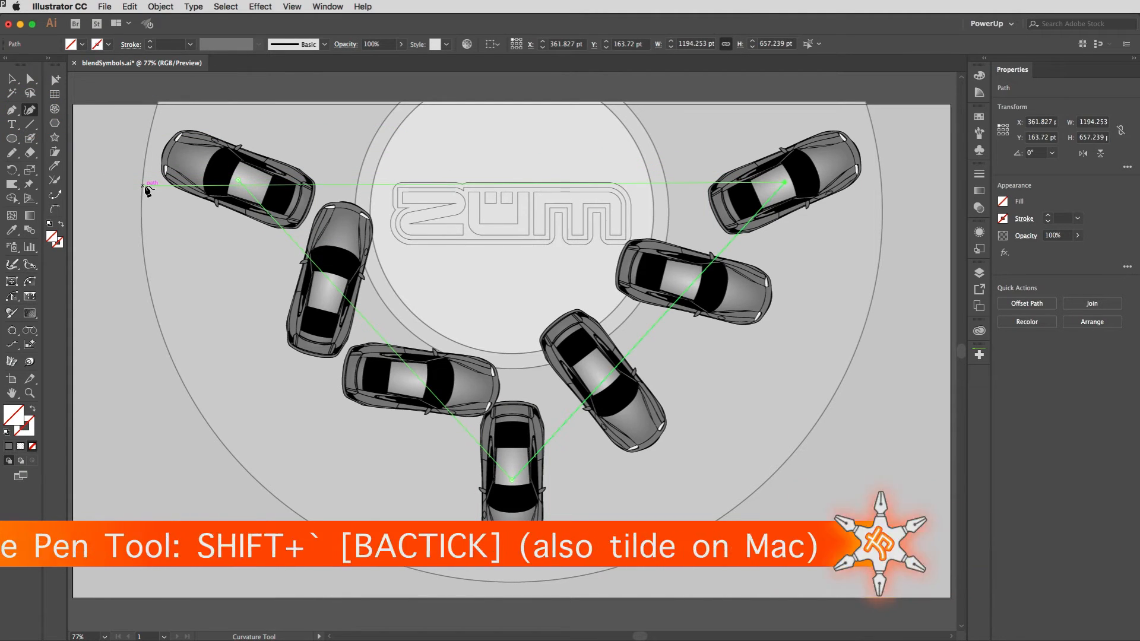
left_click(237, 231)
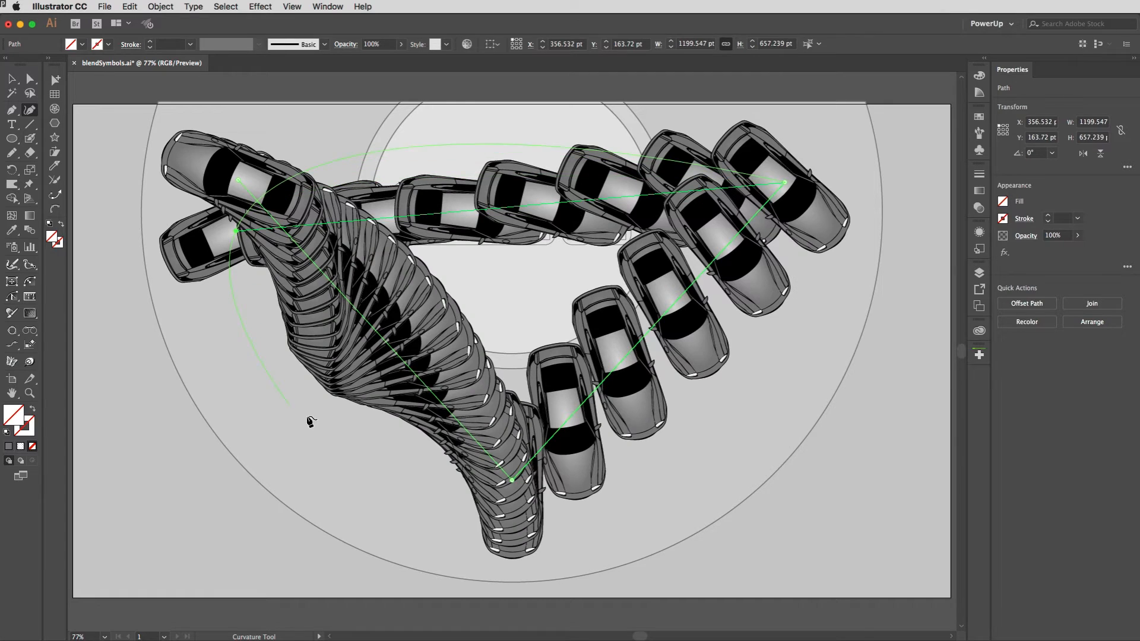
key("super+z")
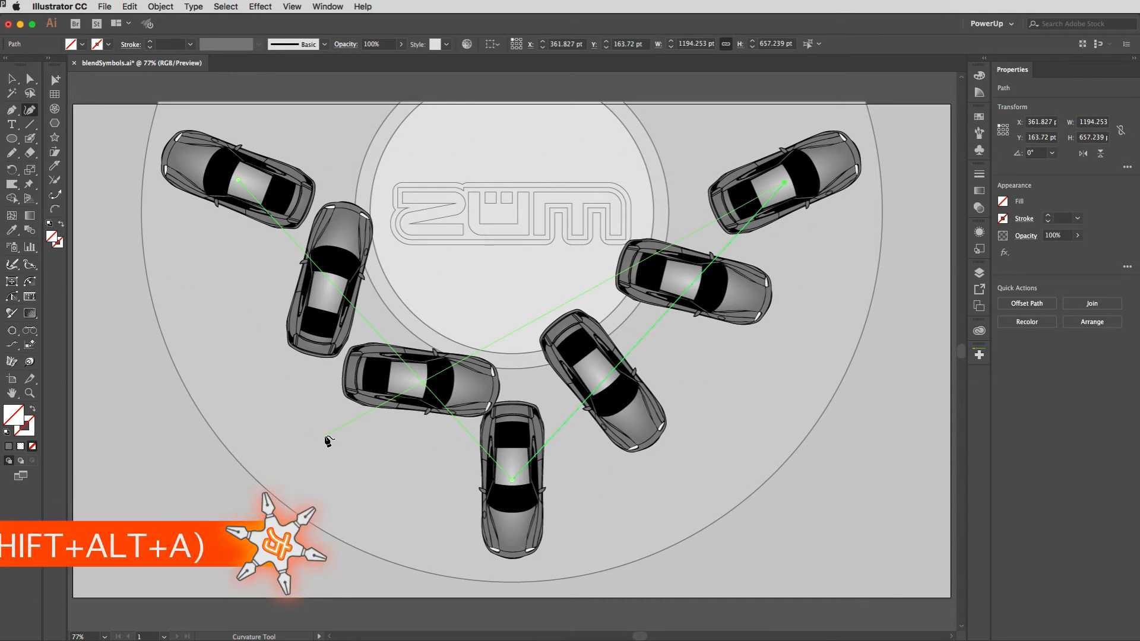
key("super")
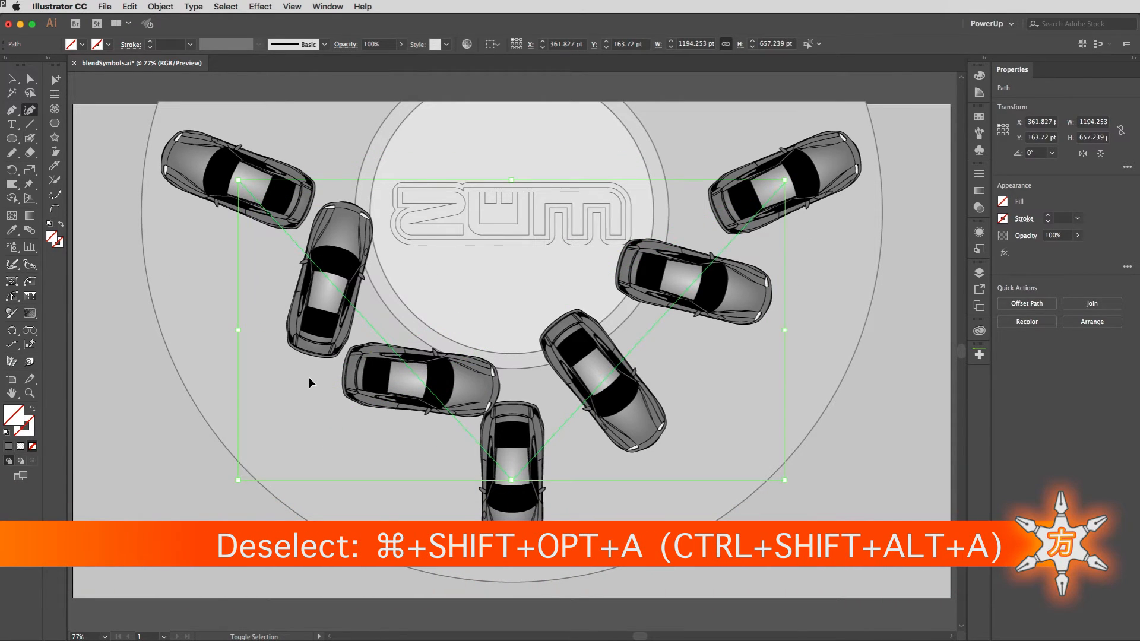
key("super+shift+alt+a")
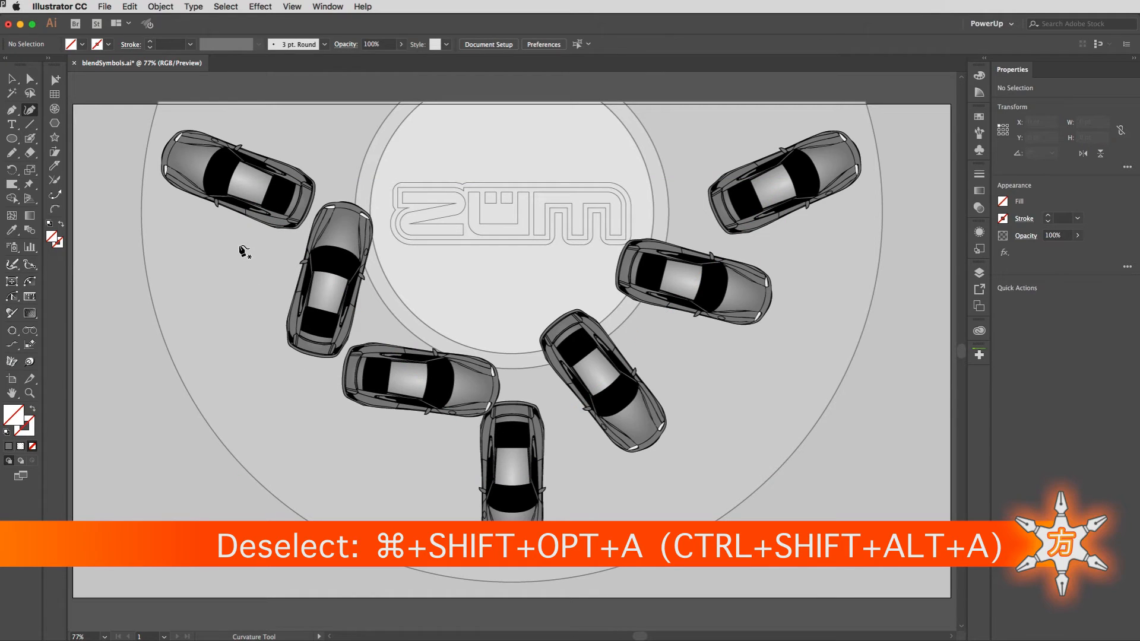
left_click(220, 222)
left_click(510, 531)
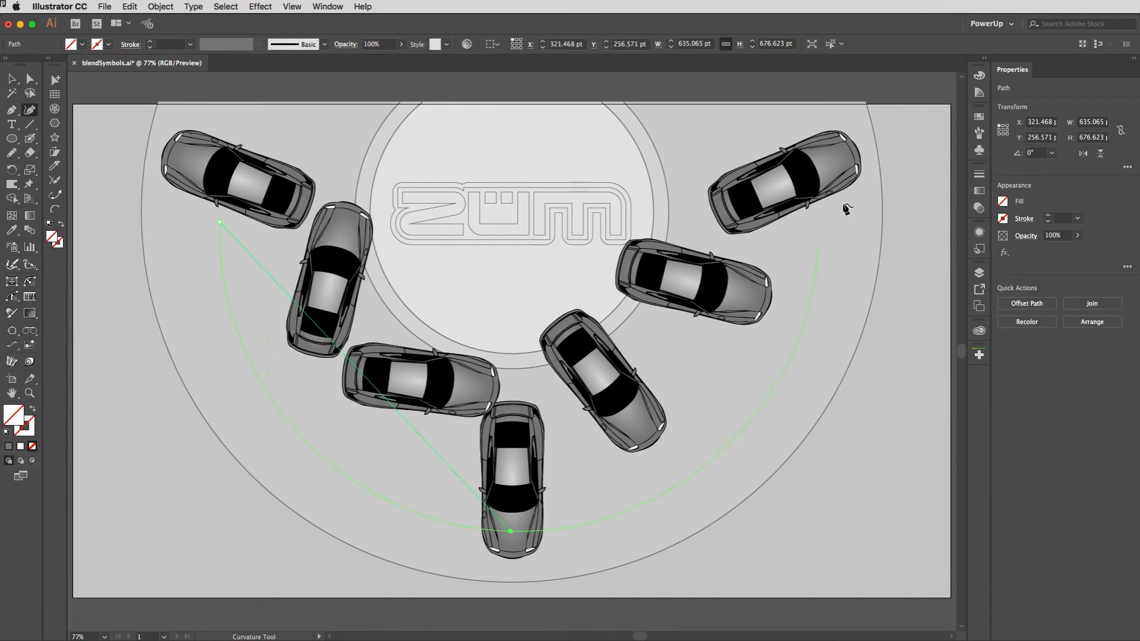
left_click(829, 157)
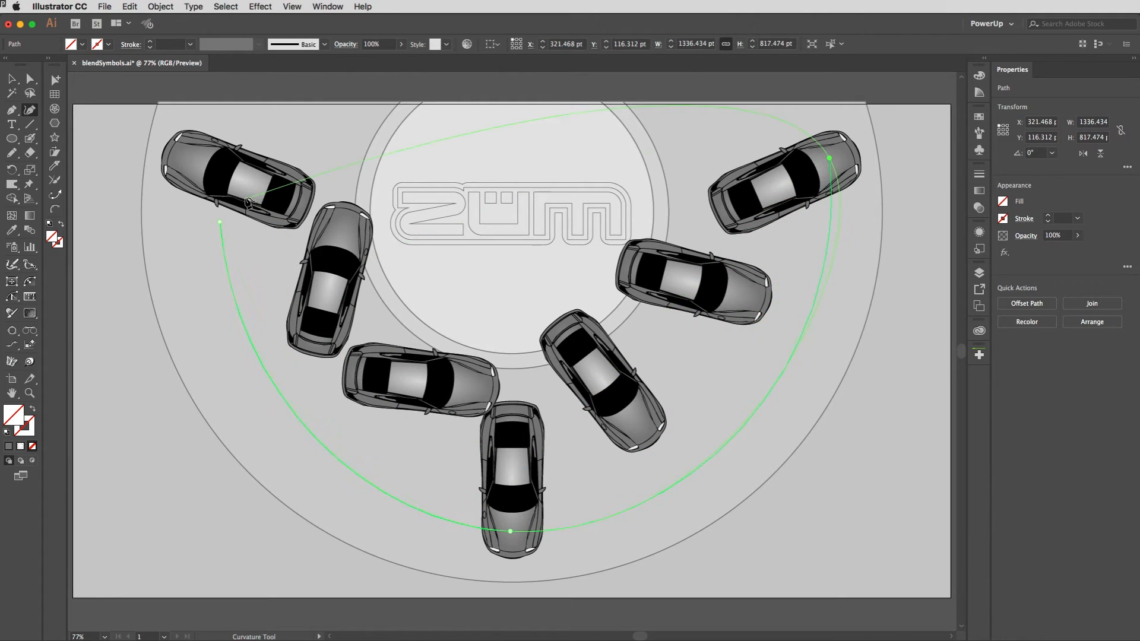
Step: Move the curved path's three anchor points onto the centres of the upper-left, bottom and upper-right cars
left_click_drag(220, 222, 237, 179)
left_click_drag(509, 530, 511, 480)
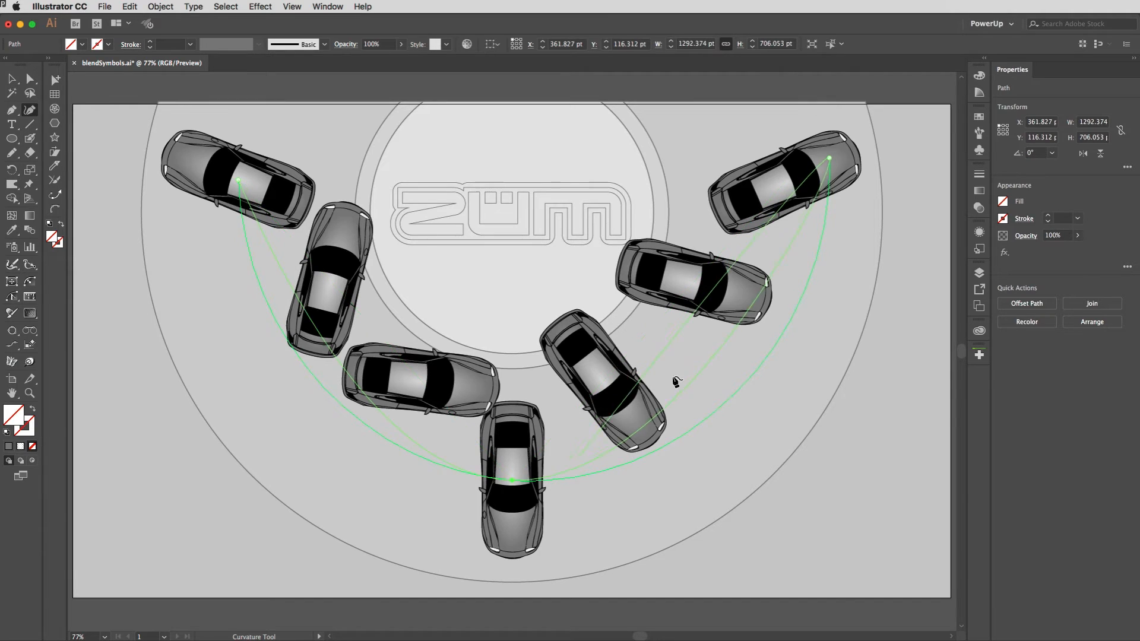
left_click_drag(828, 155, 786, 180)
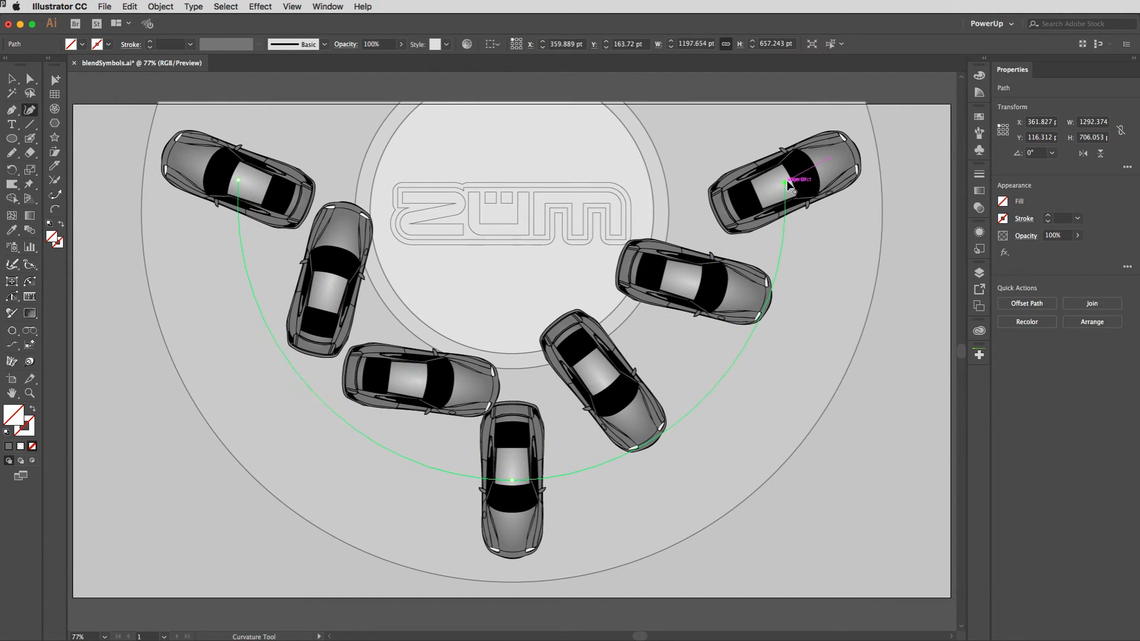
Step: Select the curved path together with the car blend and replace the blend's spine with the path
key("v")
left_click_drag(201, 112, 353, 366)
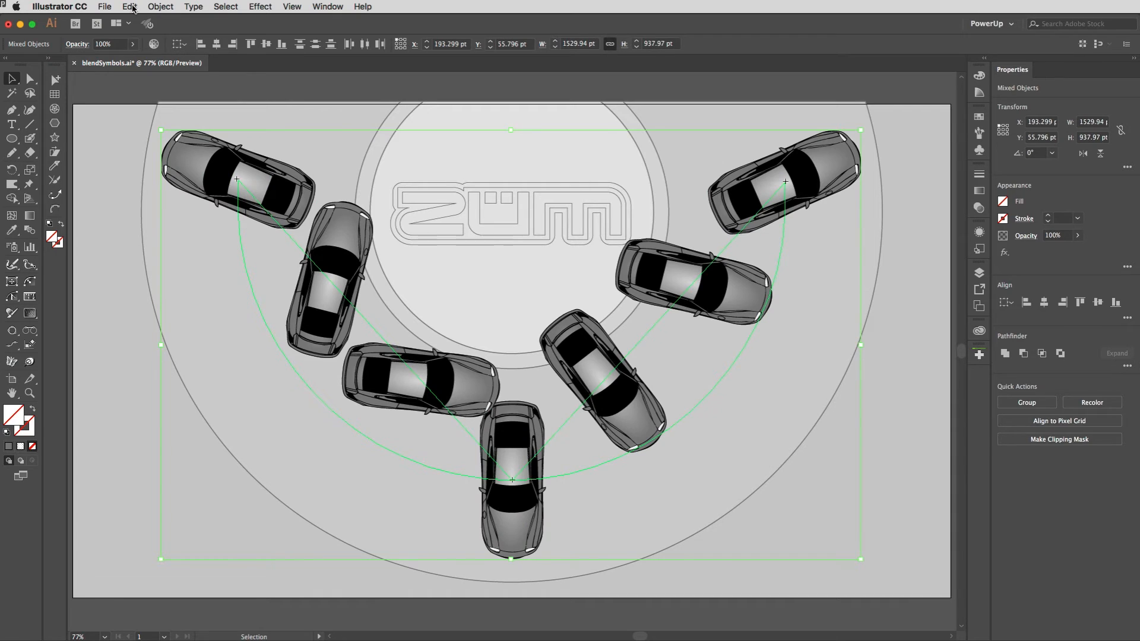
left_click(161, 7)
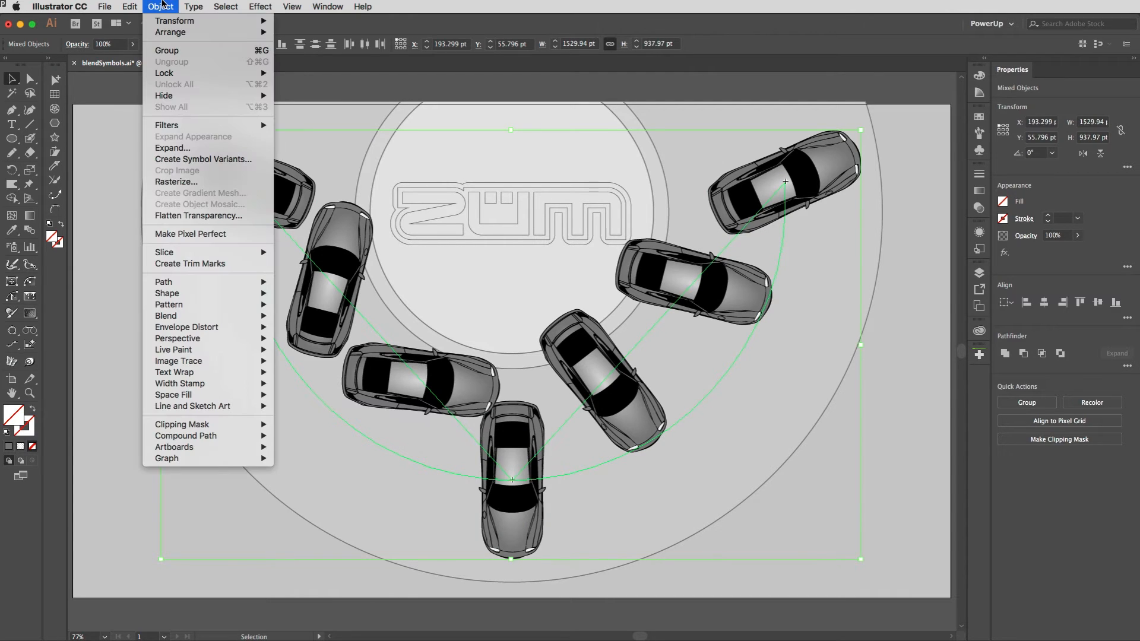
mouse_move(173, 319)
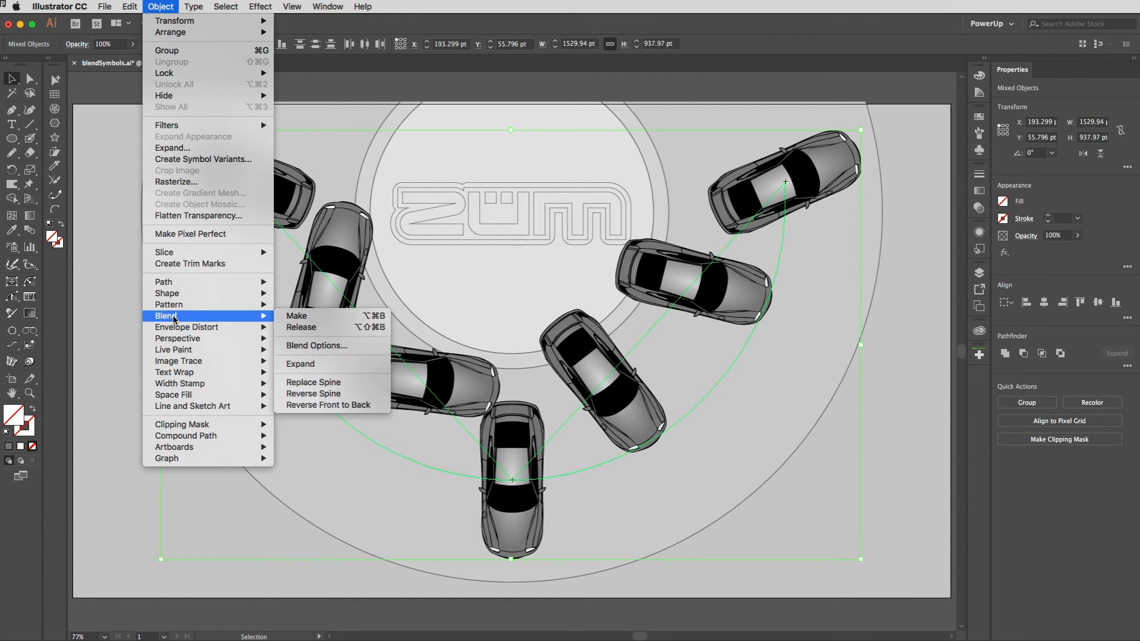
left_click(331, 382)
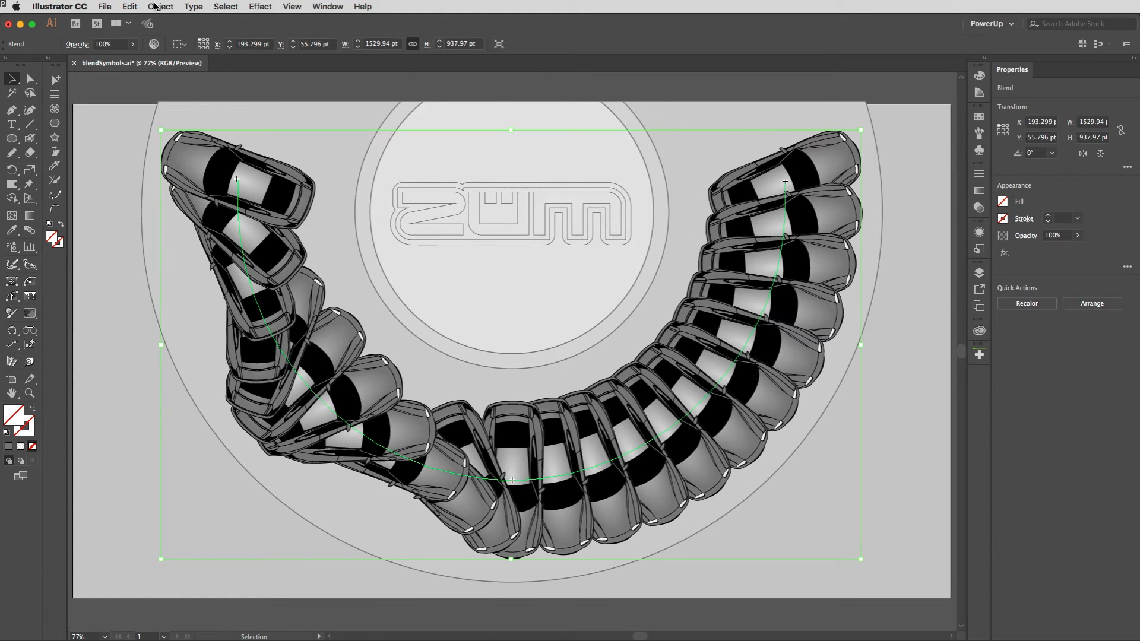
Step: Set the car blend's spacing to Specified Steps and turn on its preview
double_click(27, 232)
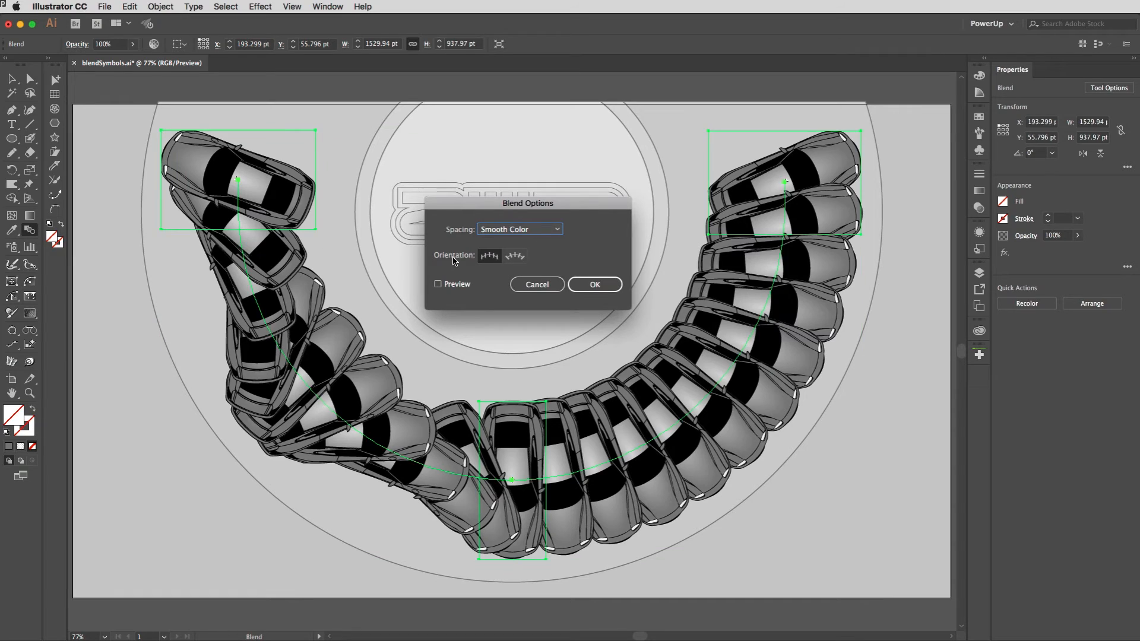
left_click_drag(482, 206, 457, 147)
left_click(502, 172)
left_click(501, 189)
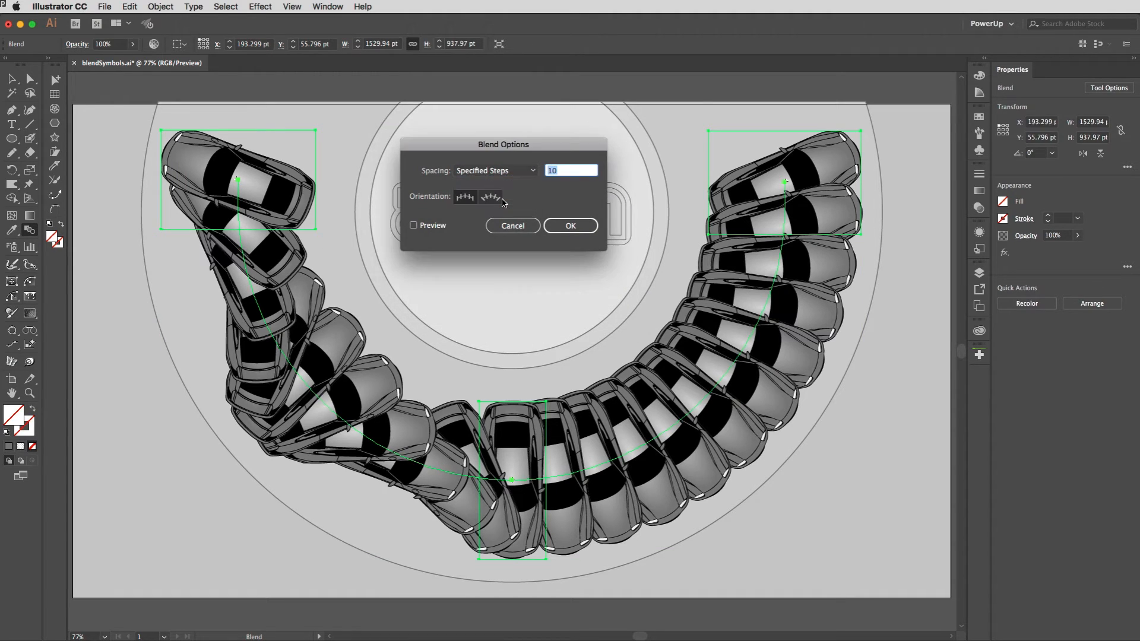
left_click(422, 226)
Step: Try 4 specified steps for the car blend and reduce the number to 3
left_click_drag(565, 173, 541, 169)
type("4")
key("Tab")
left_click(561, 171)
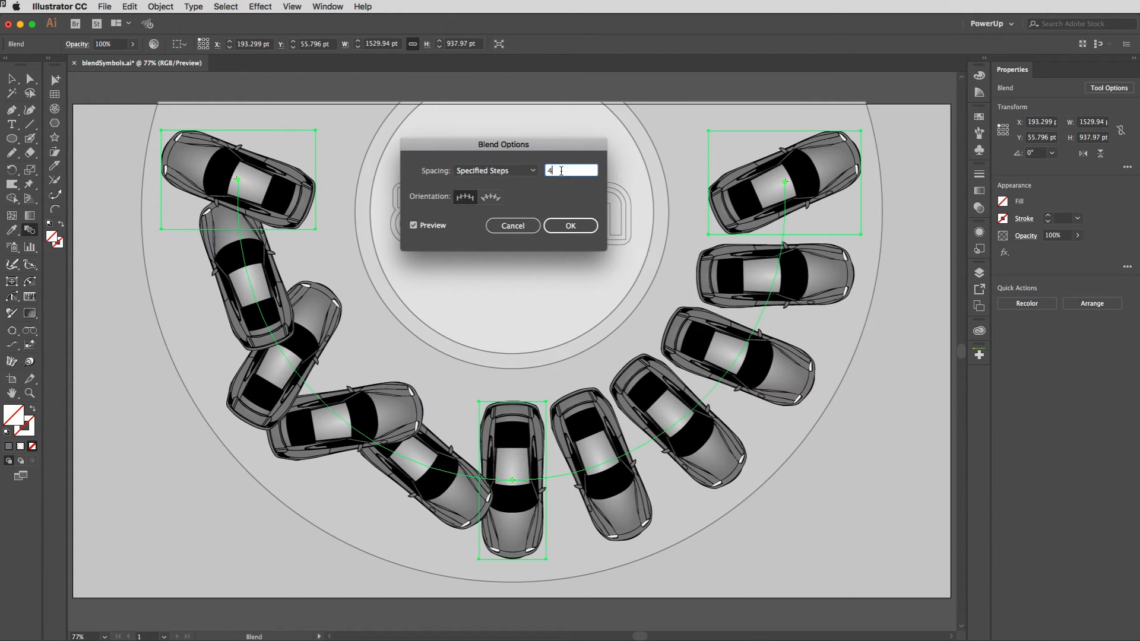
key("Down")
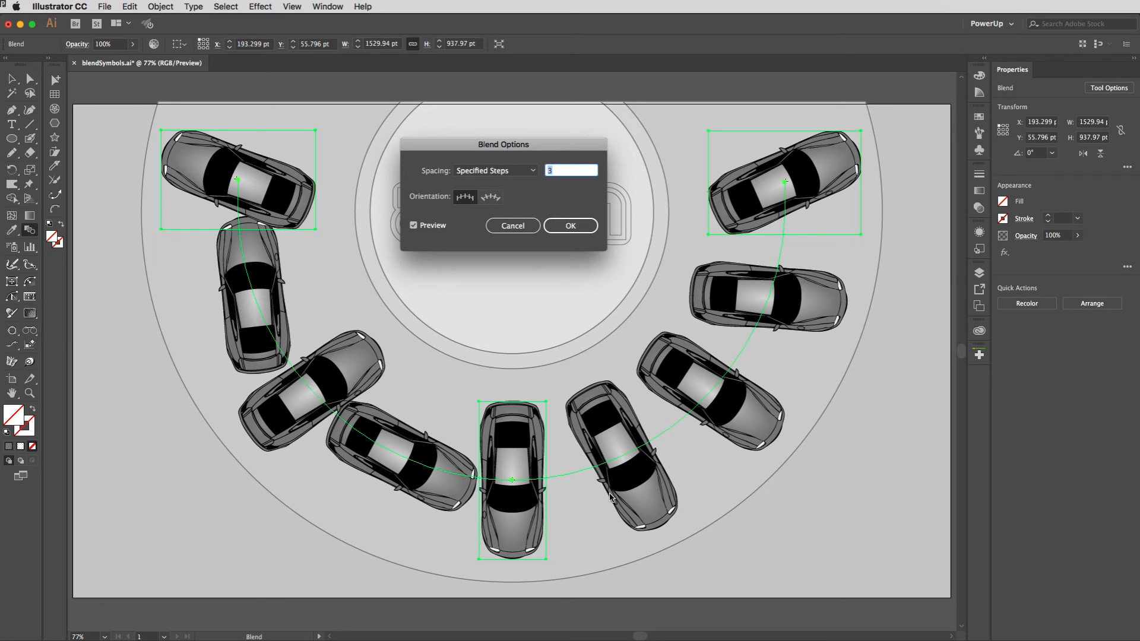
Step: Set the car blend's orientation to Align to Path and accept the blend options
left_click(493, 203)
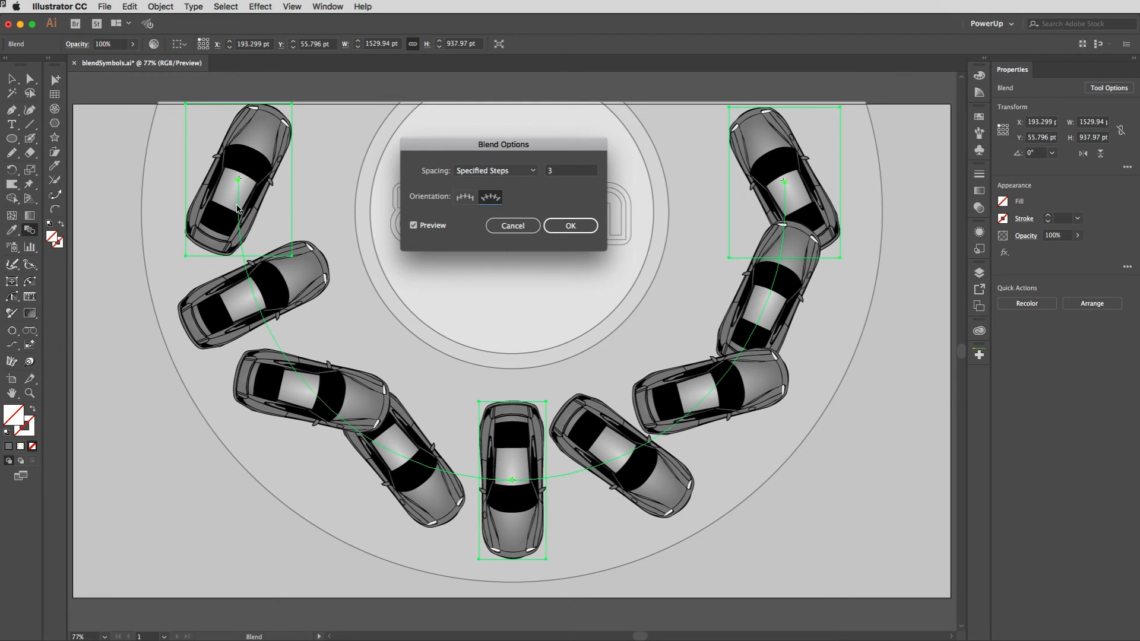
left_click(569, 225)
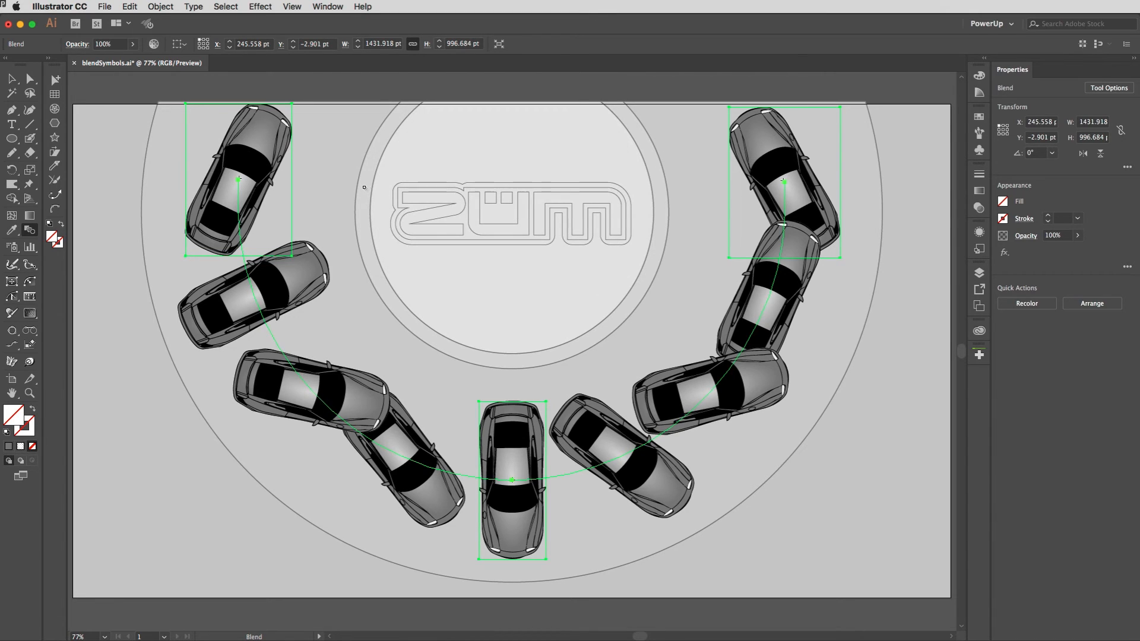
Step: Rotate only the blend's upper-left car to about 80° so its nose points outward from the stage centre
key("a")
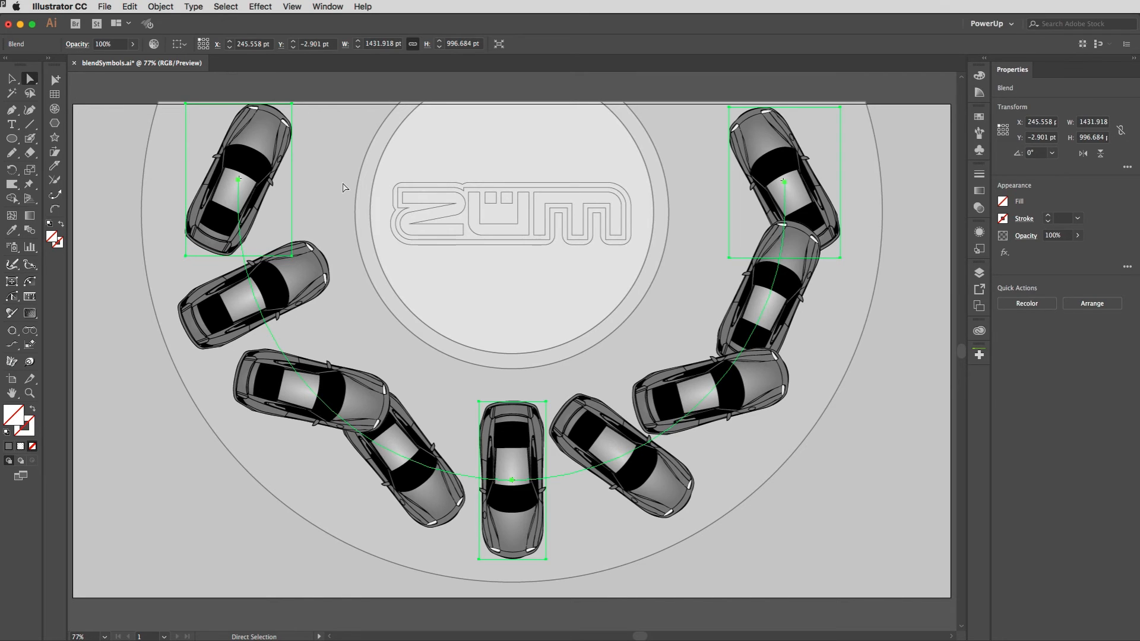
left_click(264, 130)
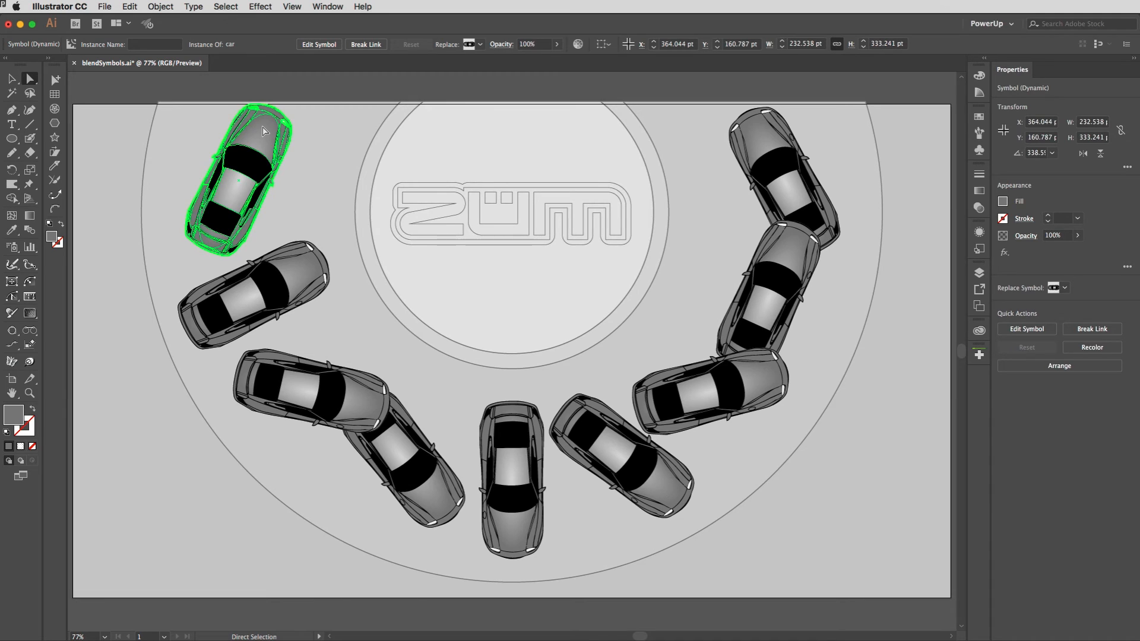
key("v")
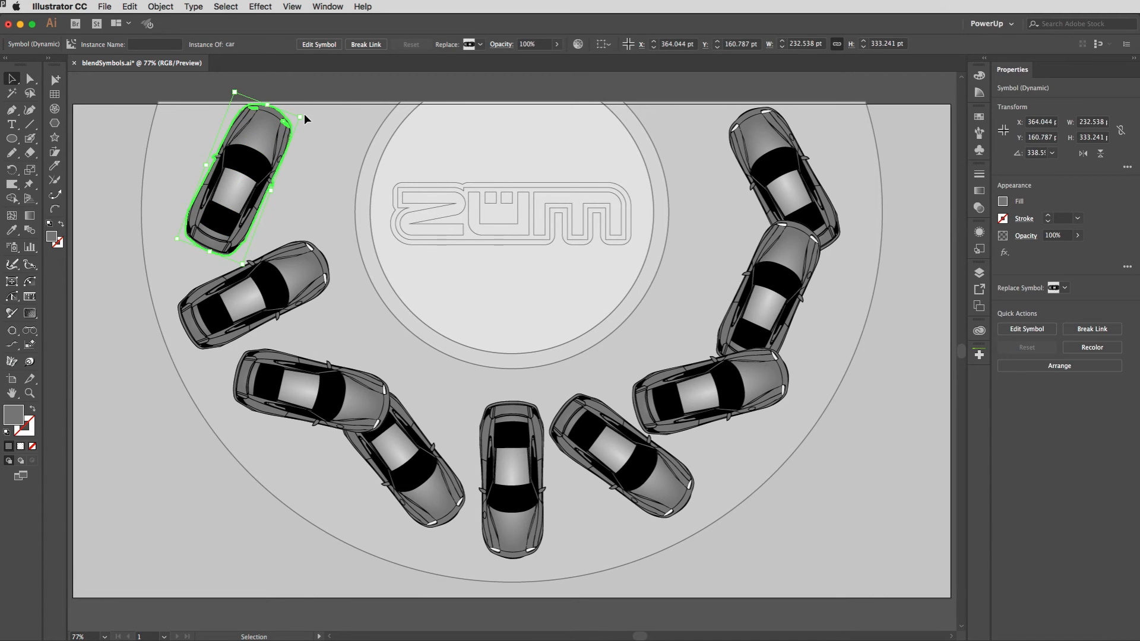
left_click_drag(306, 115, 190, 144)
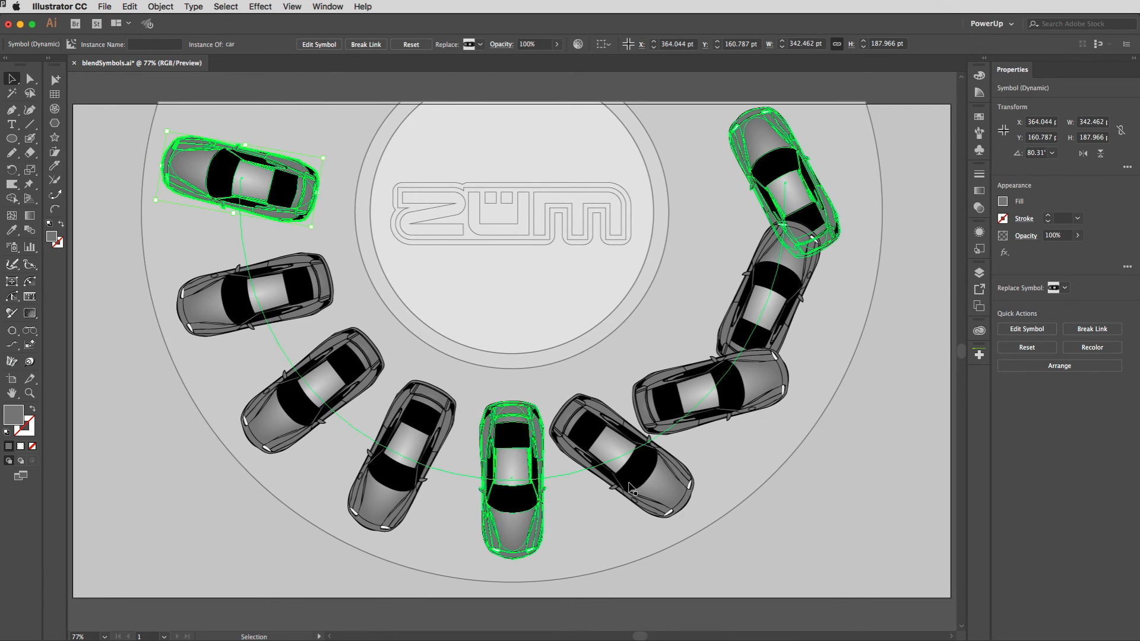
Step: Rotate only the blend's upper-right car to about 105° so its nose points outward from the stage centre
key("a")
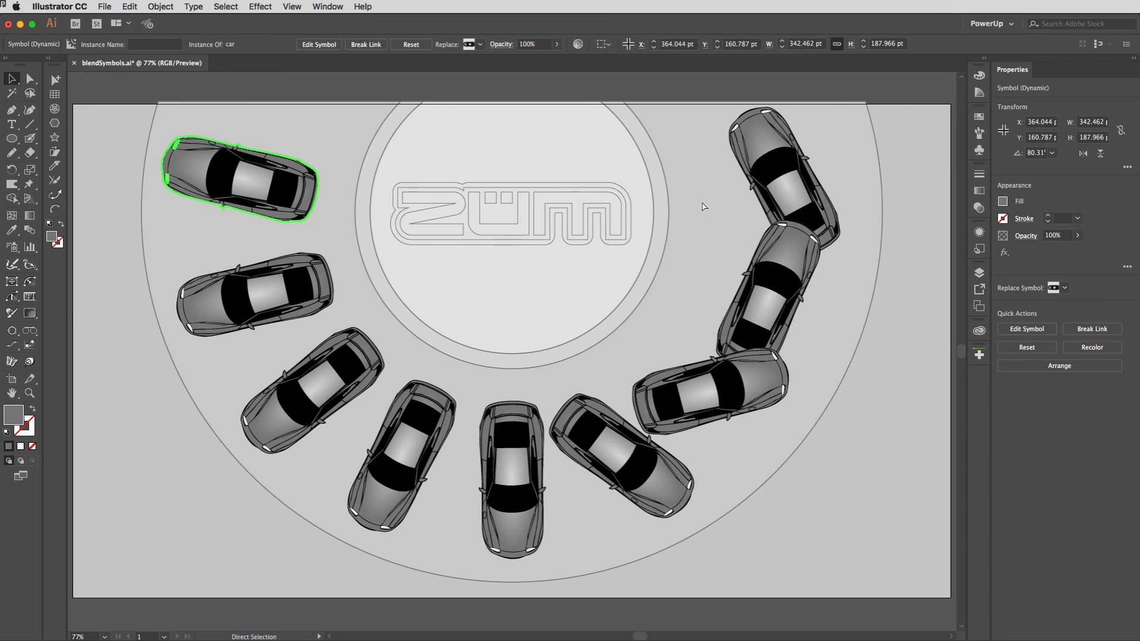
left_click(790, 192)
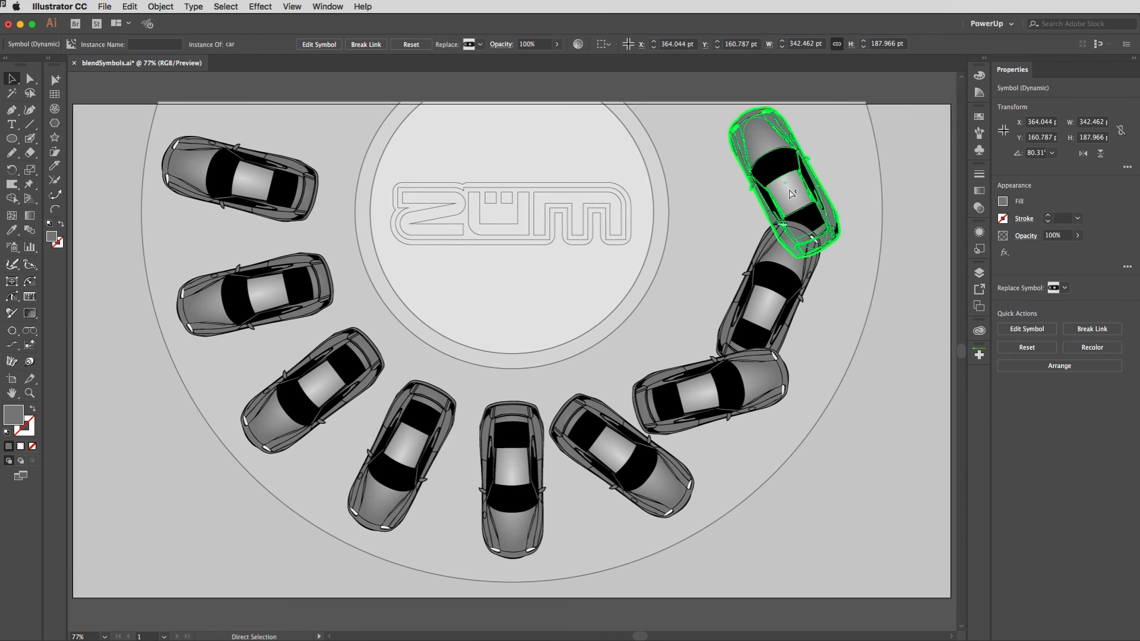
key("v")
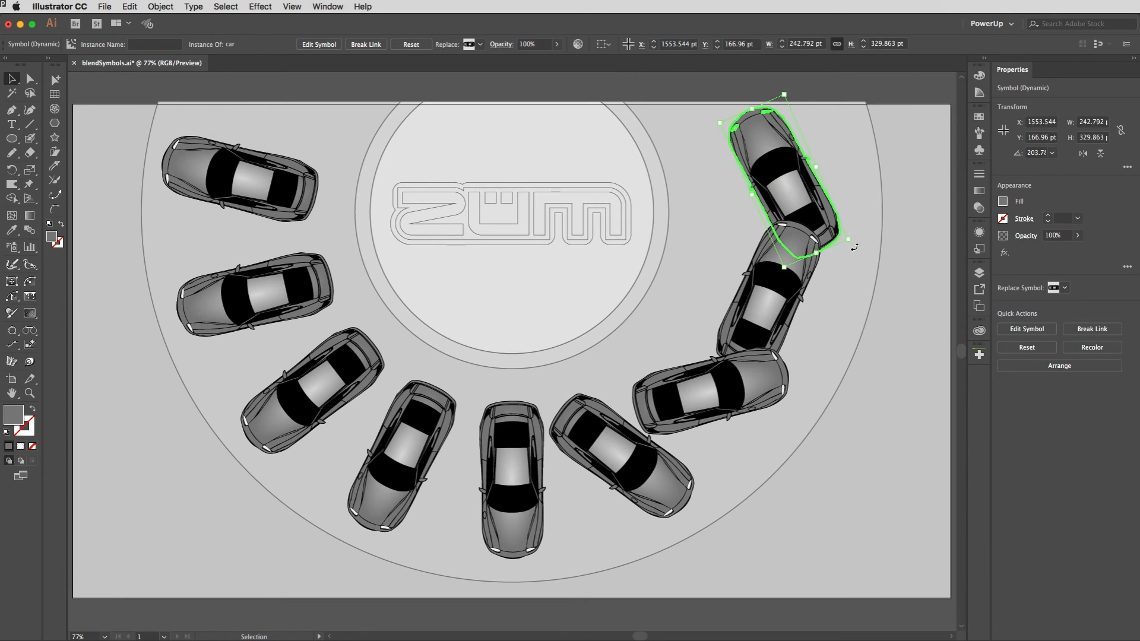
left_click_drag(854, 247, 702, 241)
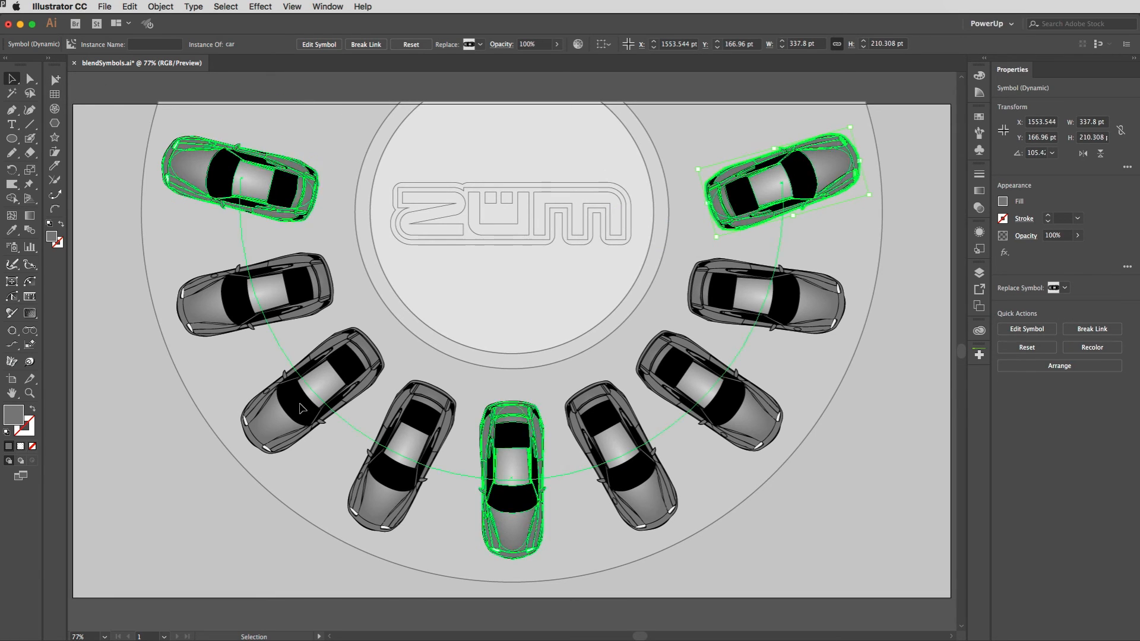
Step: Expand the whole car blend and ungroup the result into separate car symbols, leaving nothing selected
left_click(251, 172)
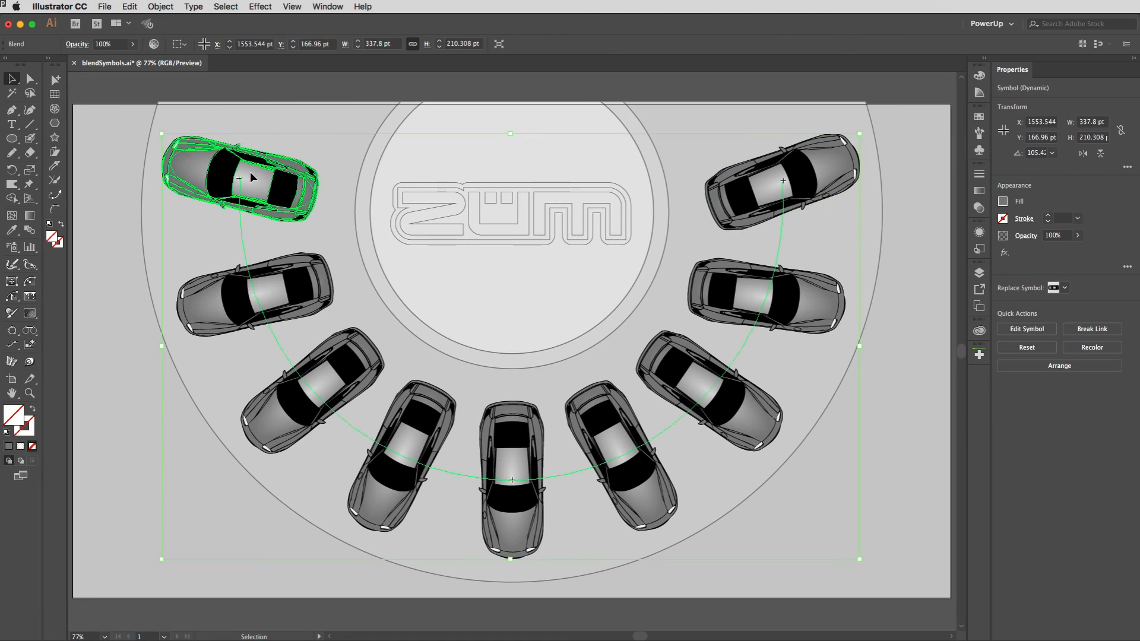
left_click(159, 6)
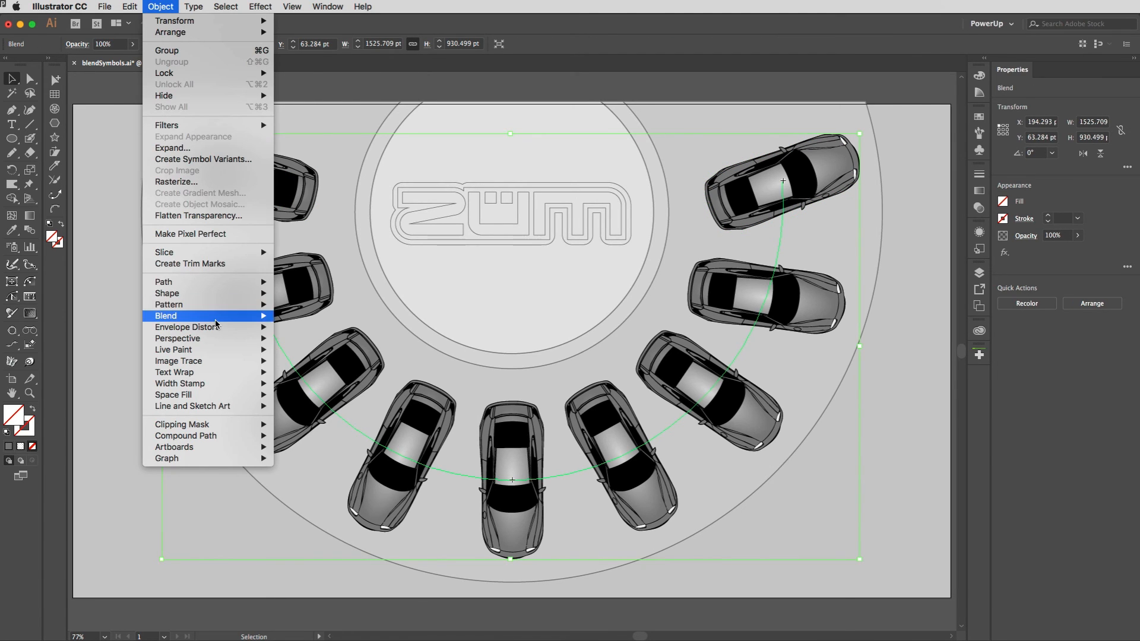
mouse_move(238, 317)
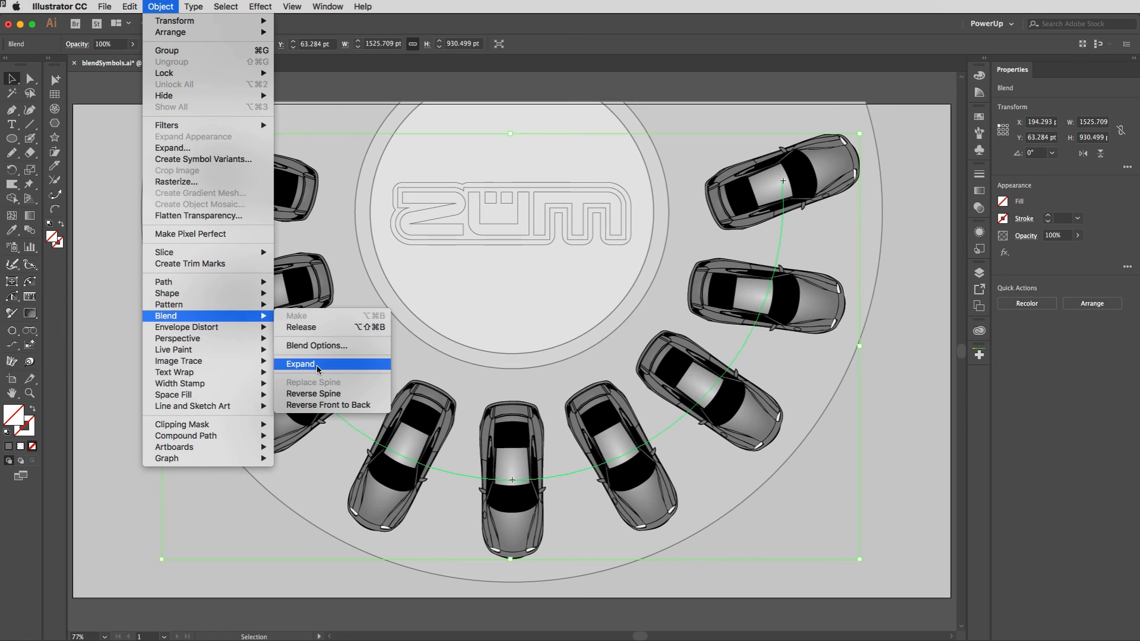
left_click(317, 365)
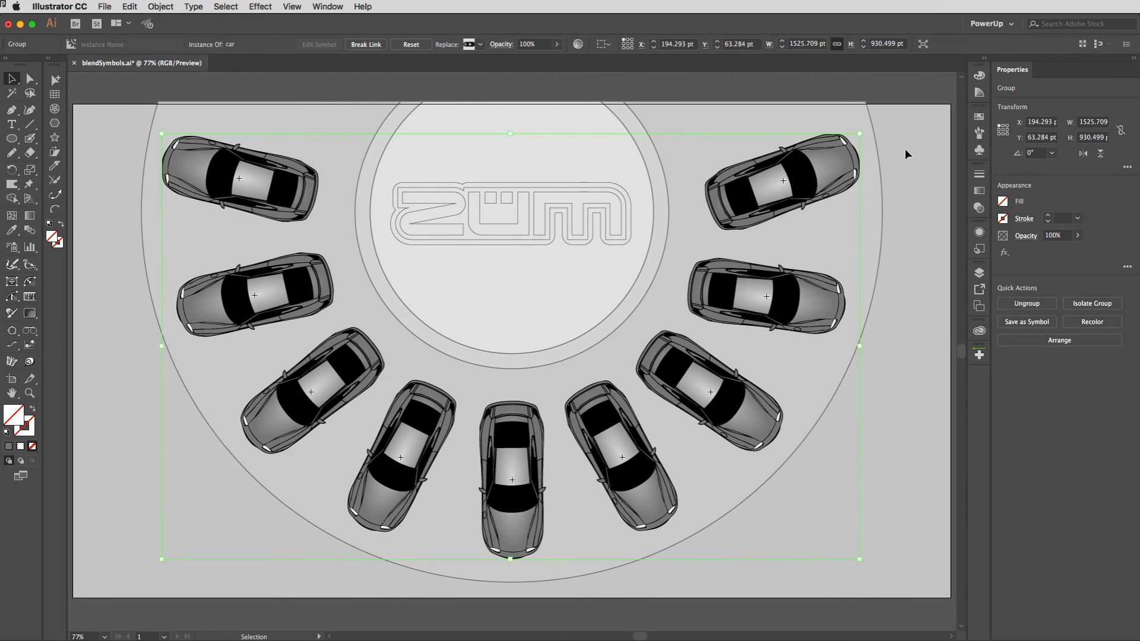
key("super")
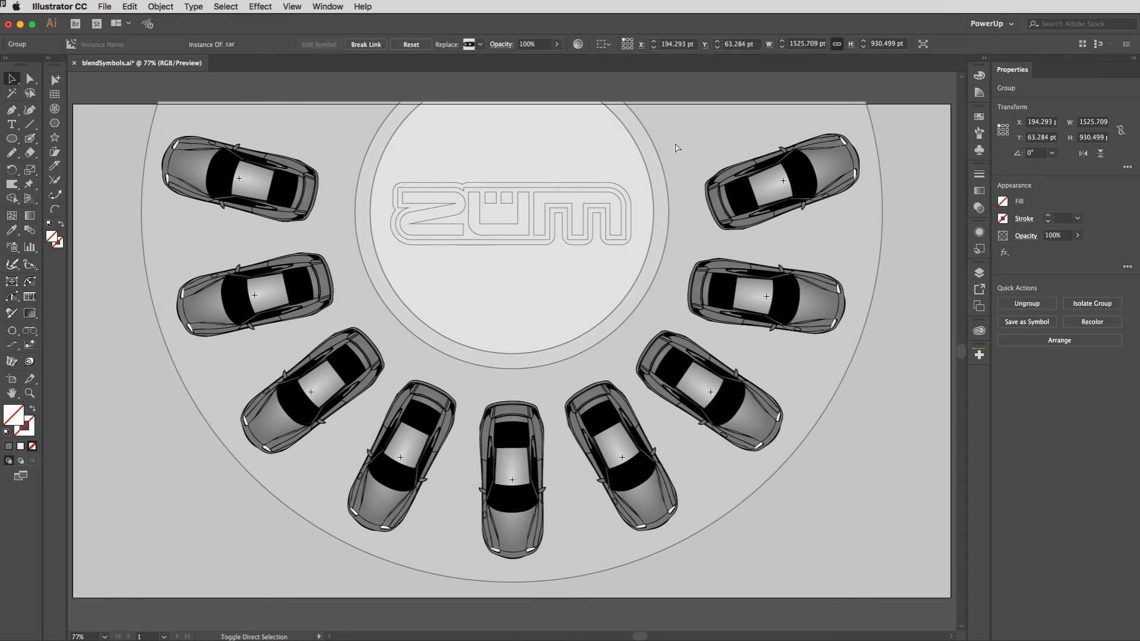
left_click(675, 142, "super")
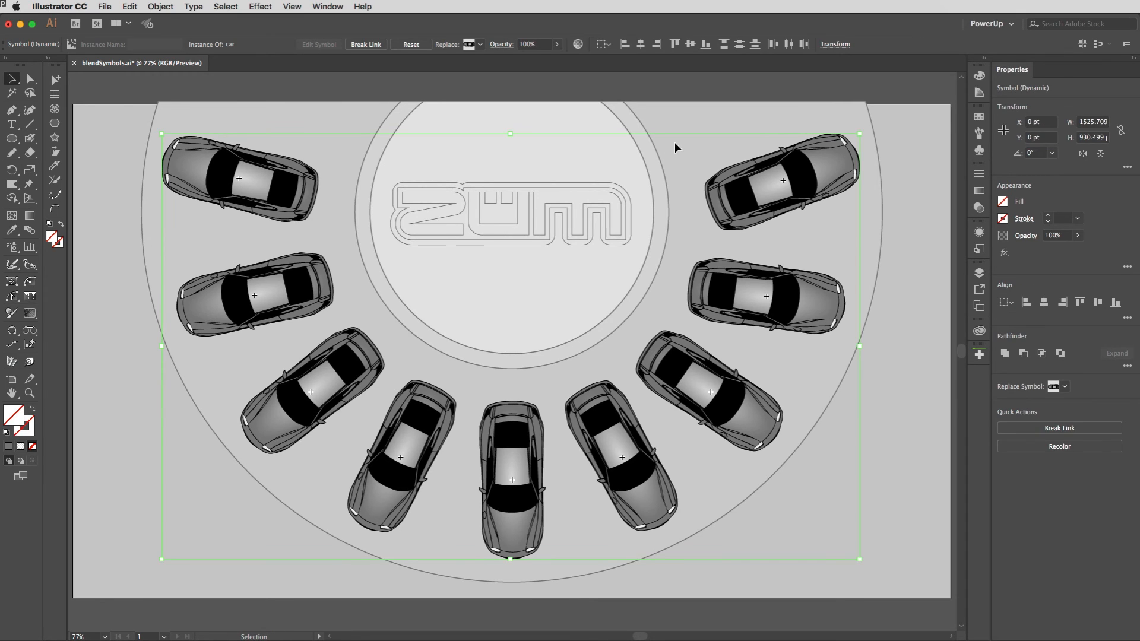
left_click(252, 89)
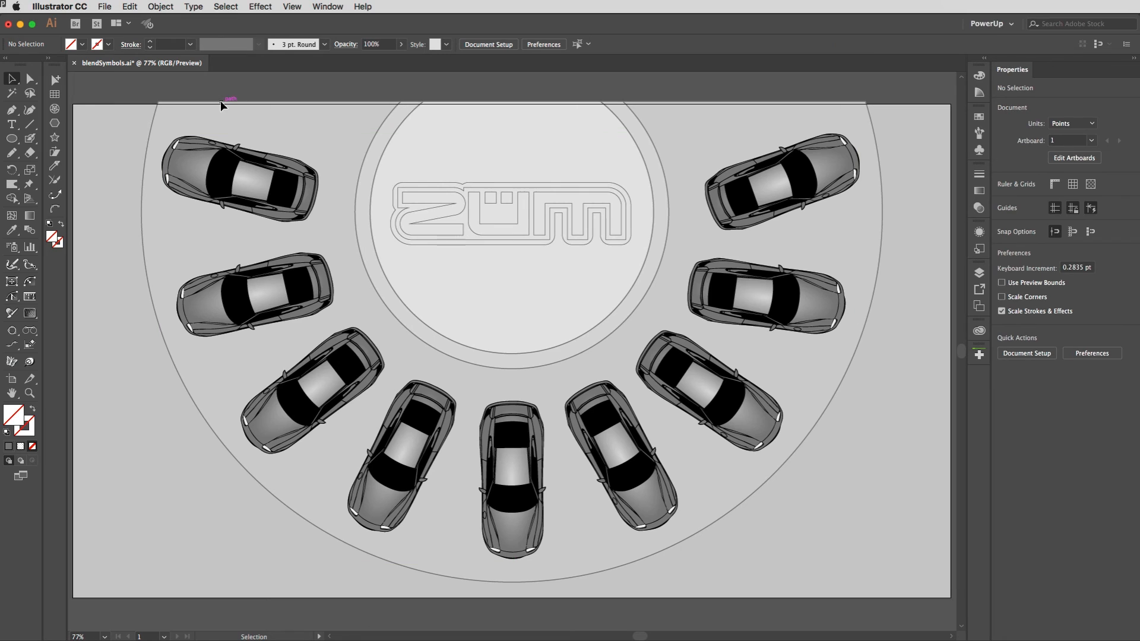
Step: Fill the upper-left car symbol with crimson and the car just below it with the orange gradient swatch
left_click(31, 80)
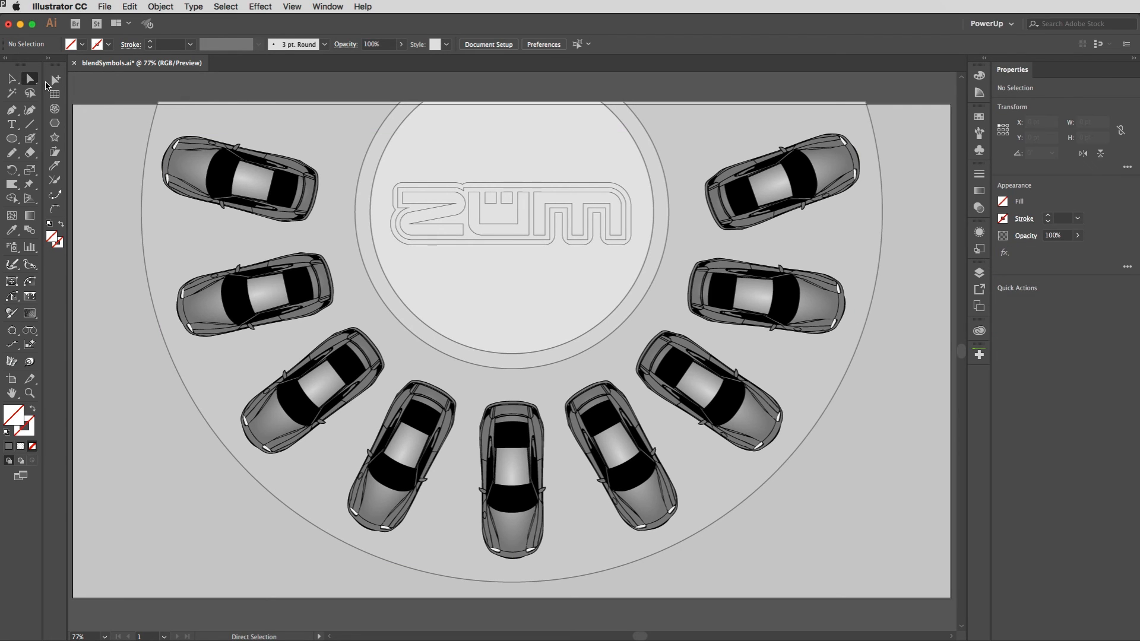
left_click(205, 174)
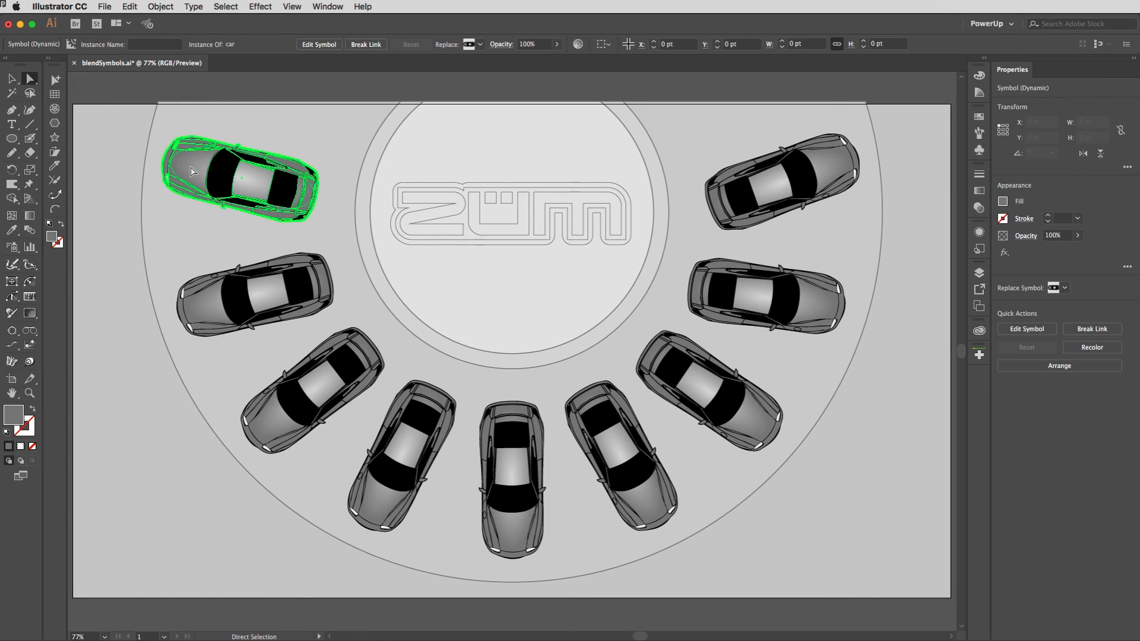
left_click(978, 116)
left_click(830, 167)
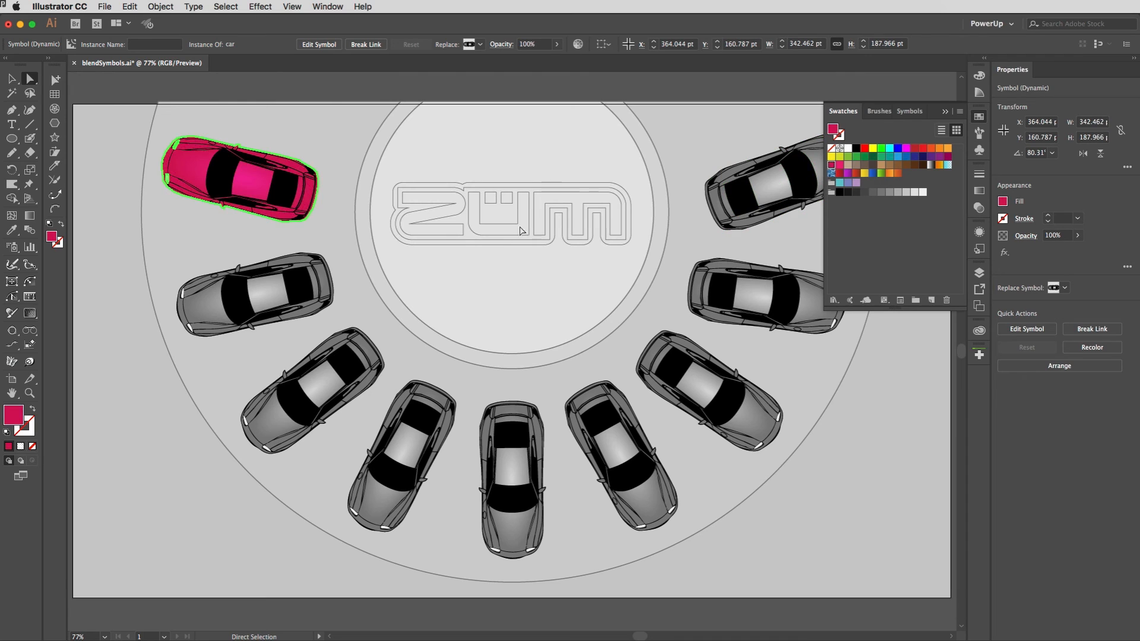
left_click(266, 292)
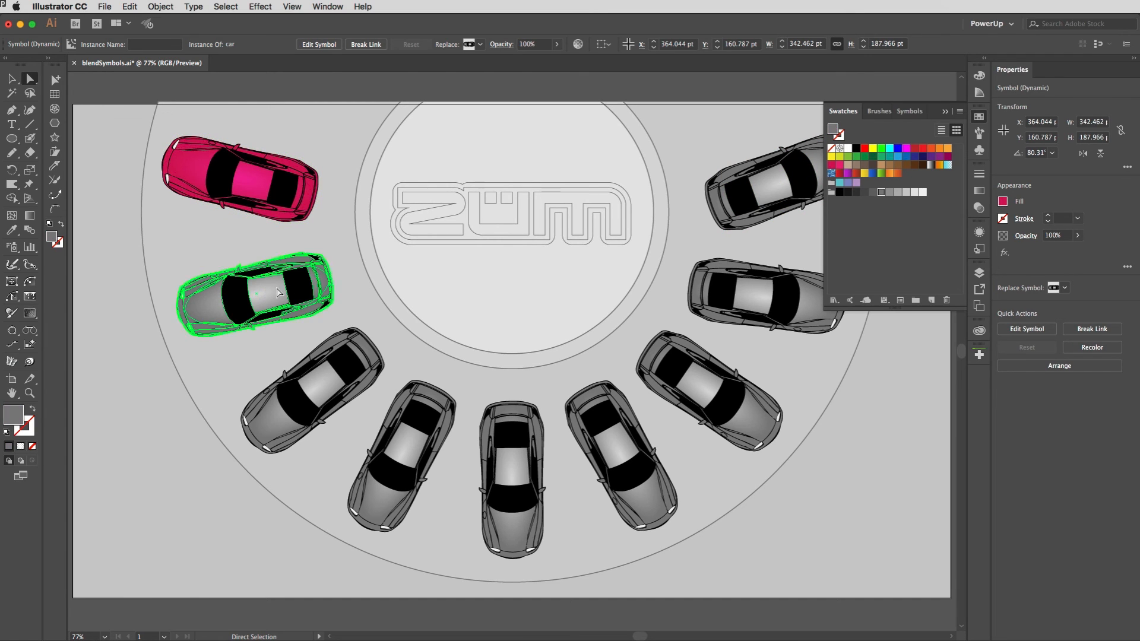
left_click(895, 177)
Step: Fill the third car from the upper left with the yellow gradient and the fourth with the green gradient, then deselect
left_click(332, 386)
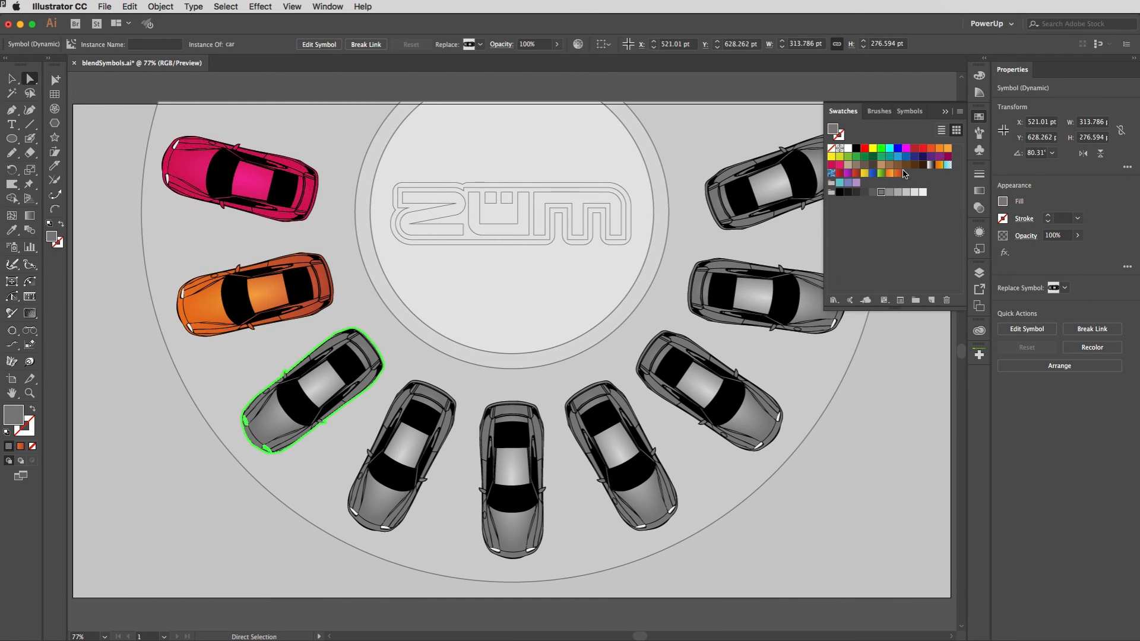
left_click(865, 176)
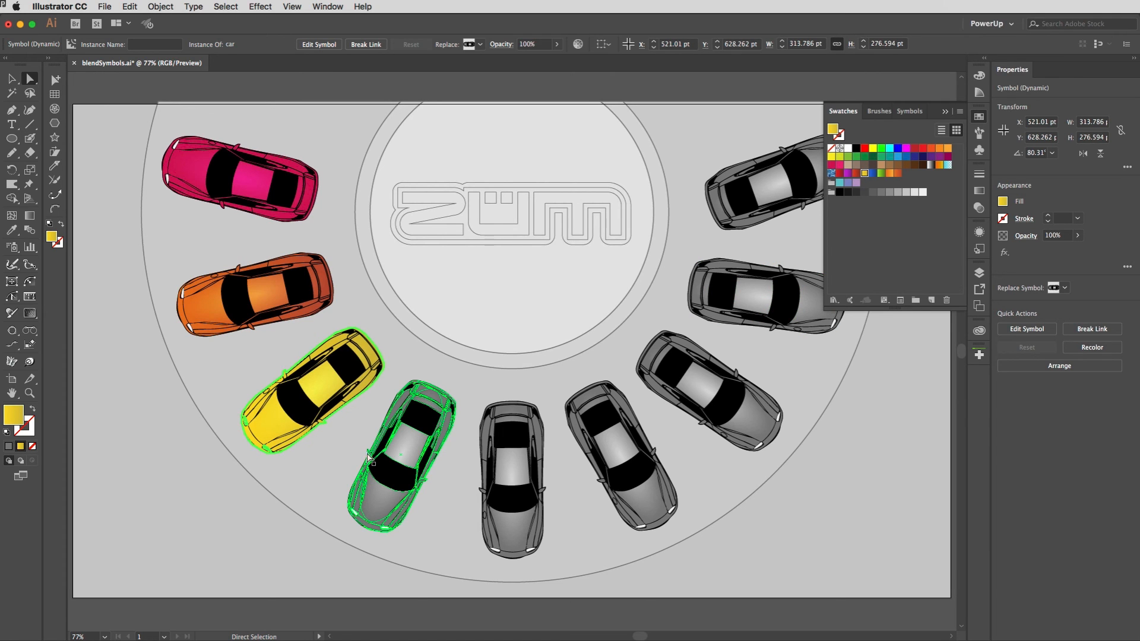
left_click(401, 452)
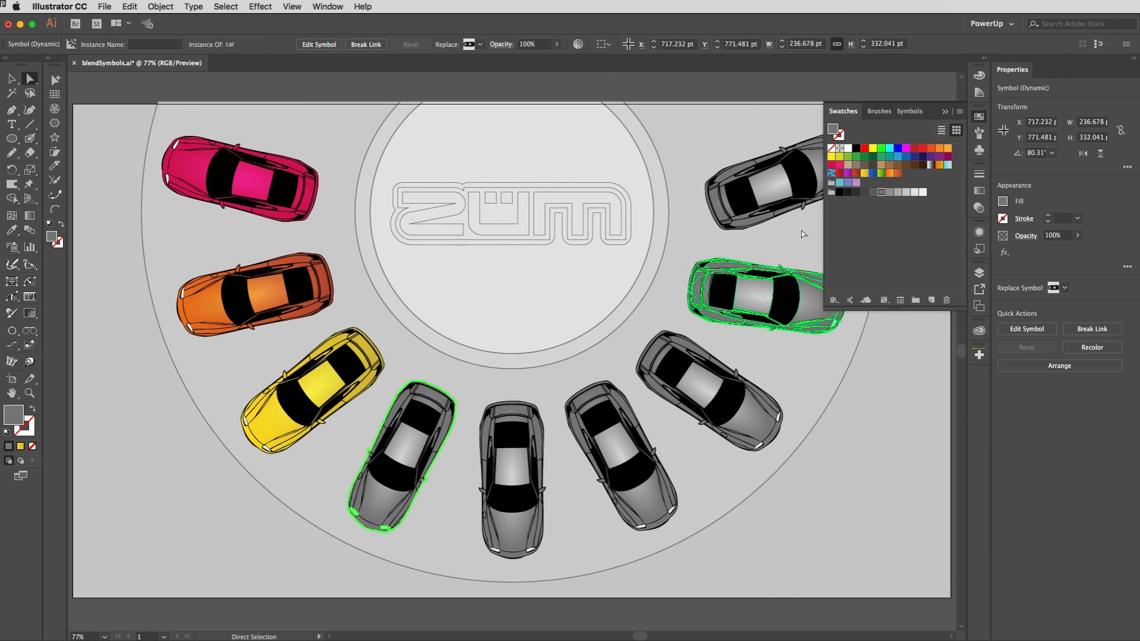
left_click(881, 173)
left_click(979, 118)
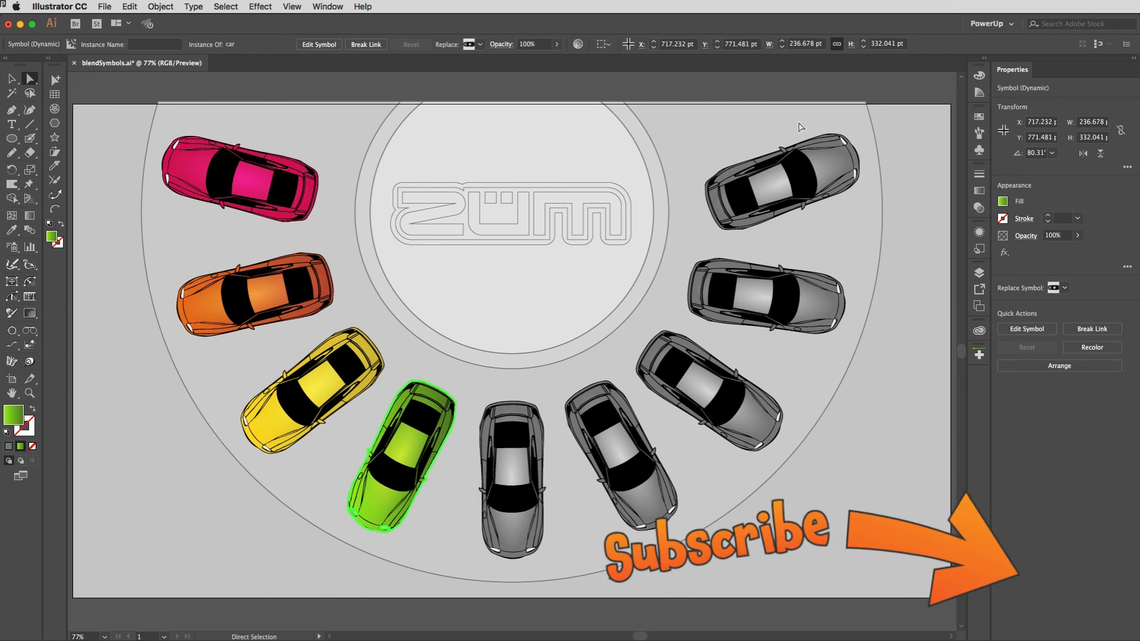
left_click(692, 94)
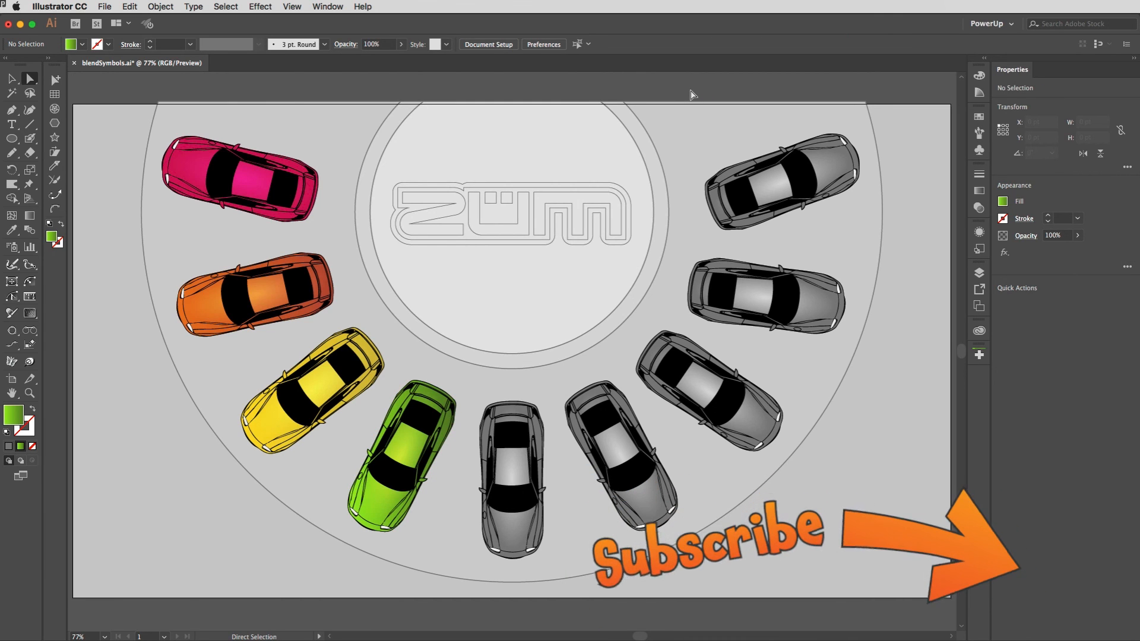